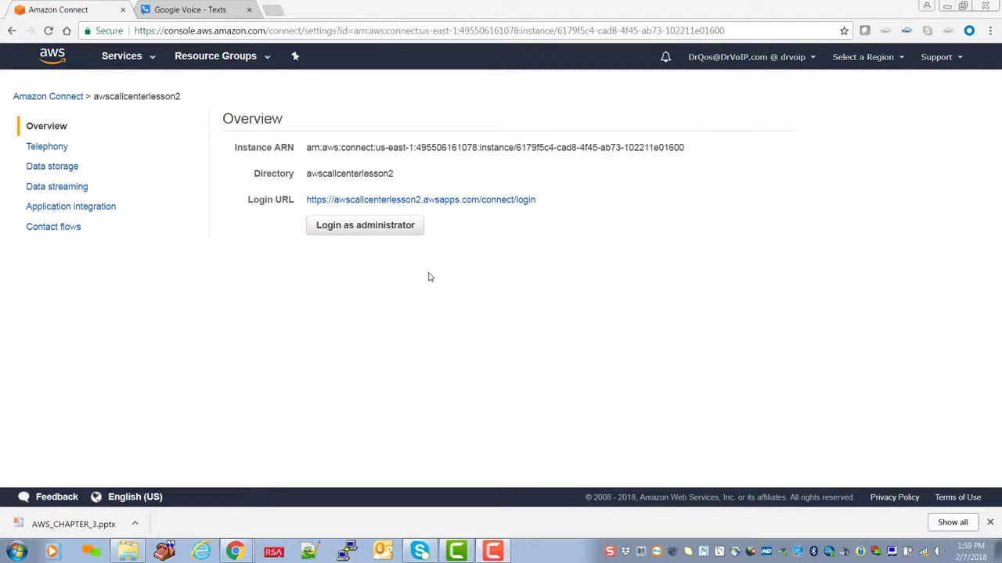
Log in to the awscallcenterlesson2 instance as administrator from its Overview page.
{"action": "left_click", "coordinate": [383, 226]}
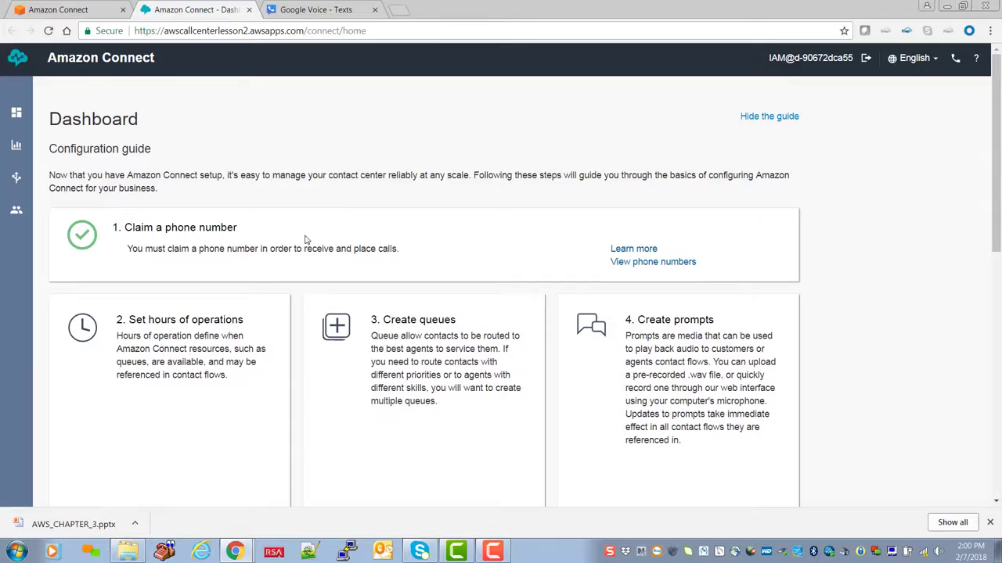
Open the claimed phone number's settings and copy the number to the clipboard.
{"action": "left_click", "coordinate": [648, 263]}
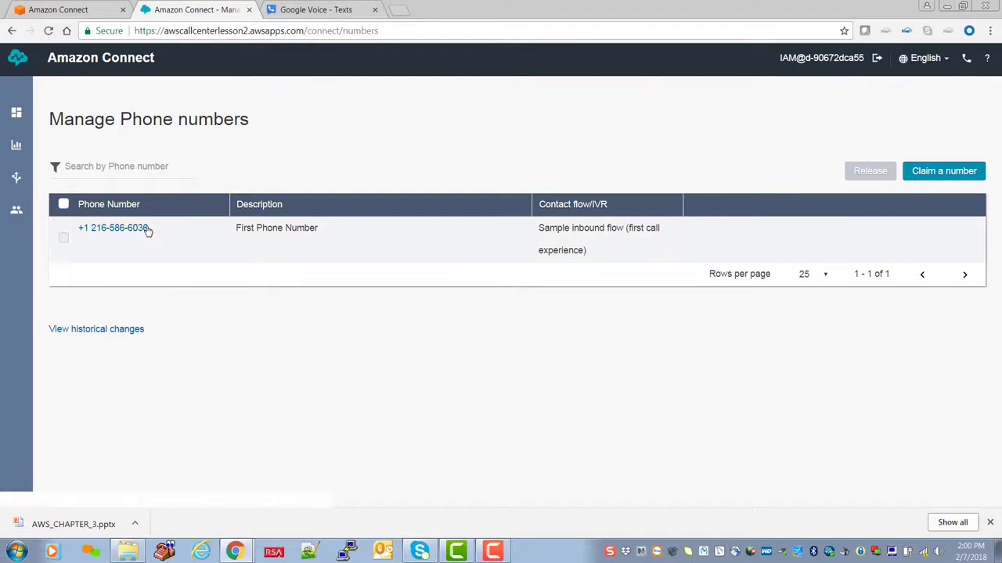
{"action": "left_click", "coordinate": [105, 232]}
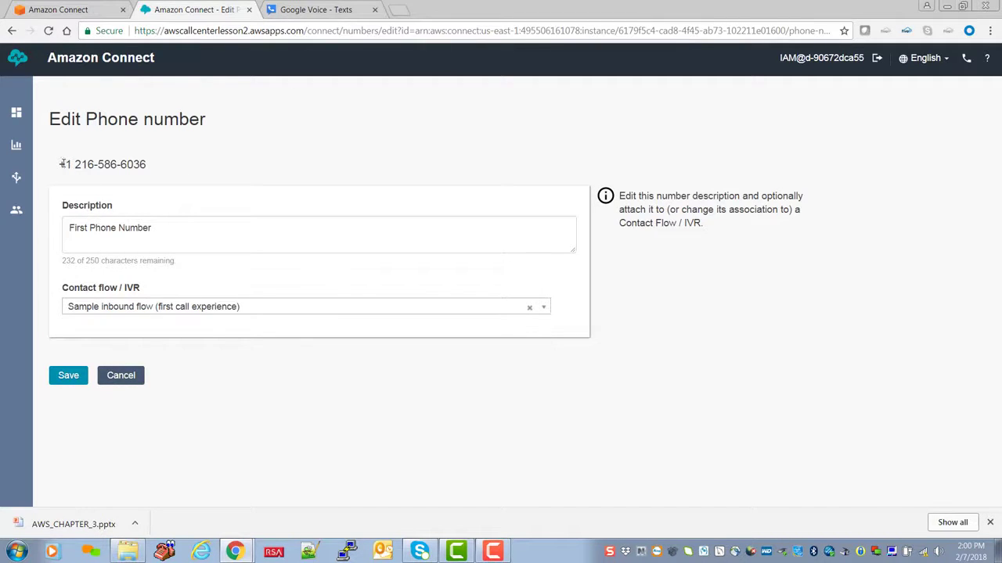
{"action": "left_click_drag", "start_coordinate": [63, 165], "coordinate": [162, 167]}
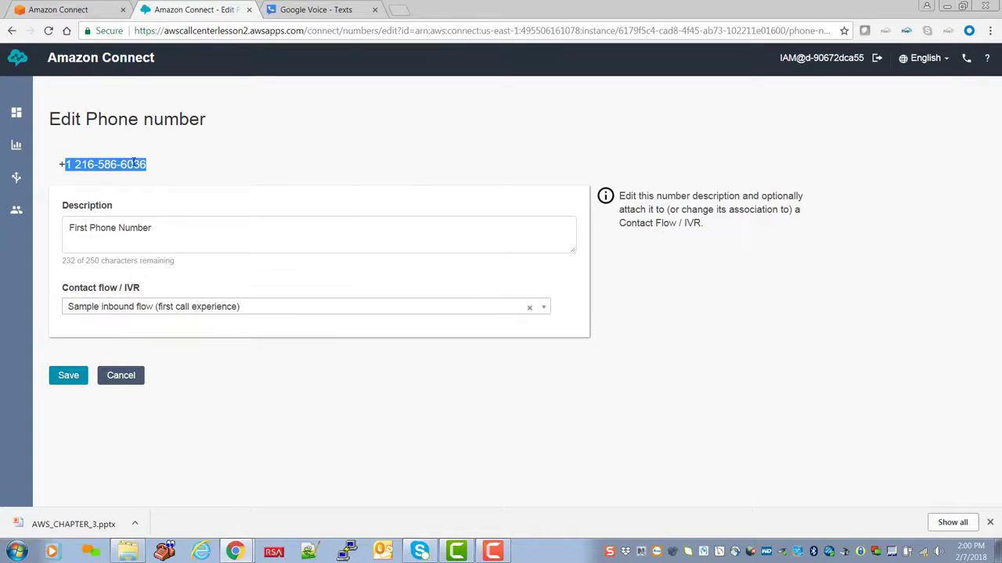
{"action": "right_click", "coordinate": [135, 162]}
{"action": "left_click", "coordinate": [156, 173]}
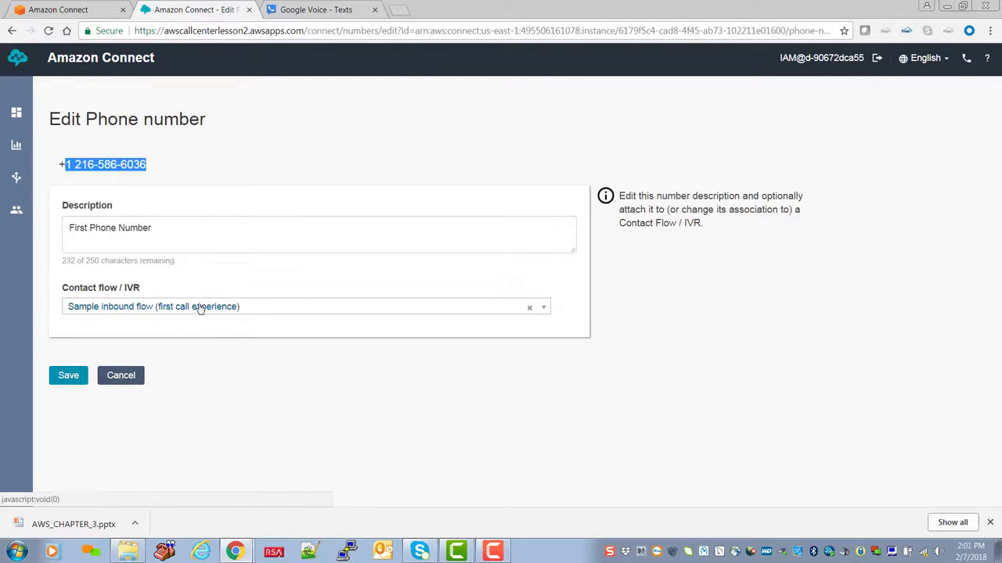
Assign the Step-1 contact flow to the phone number and save.
{"action": "left_click", "coordinate": [201, 307]}
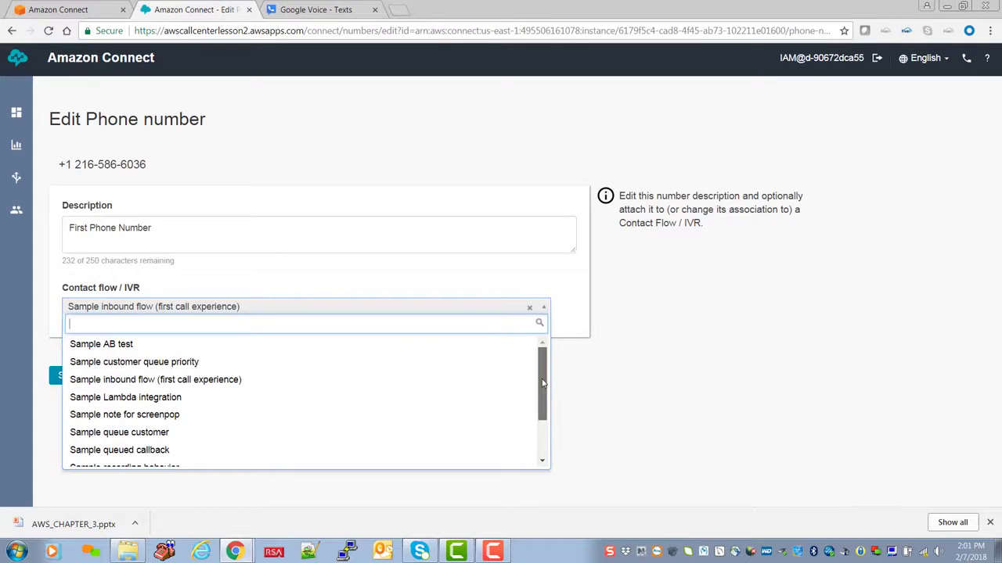
{"action": "left_click_drag", "start_coordinate": [543, 383], "coordinate": [535, 455]}
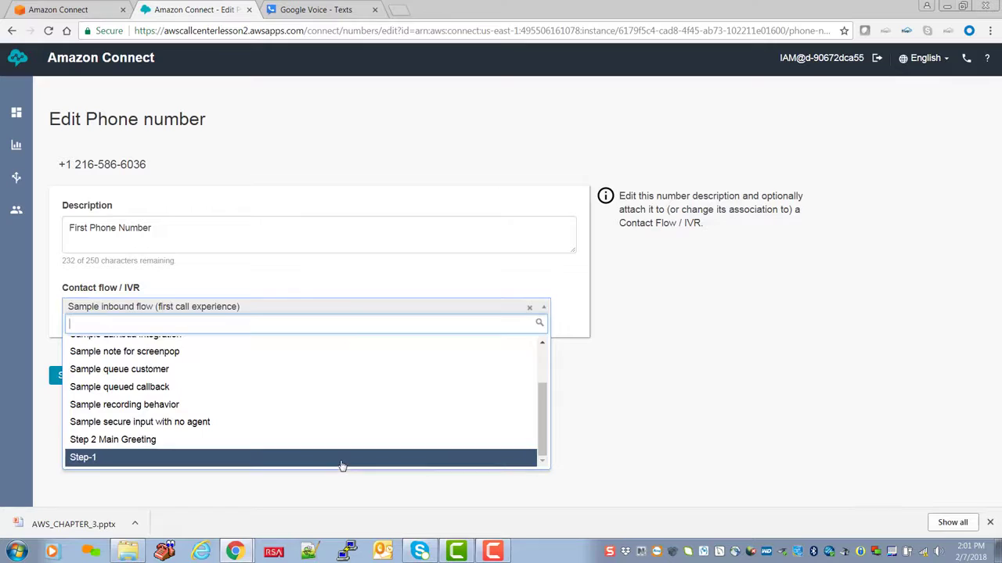
{"action": "left_click", "coordinate": [342, 458]}
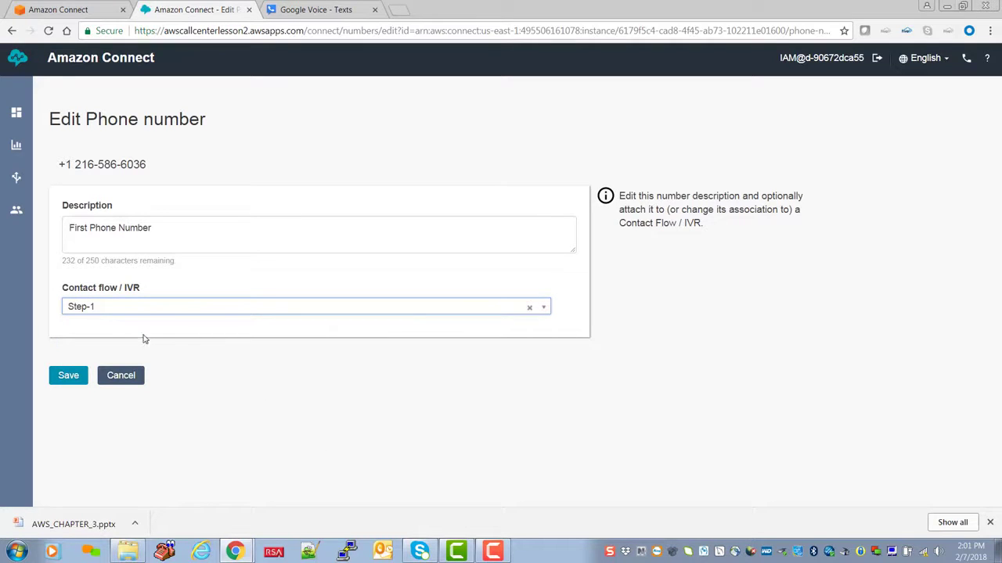
{"action": "left_click", "coordinate": [66, 378]}
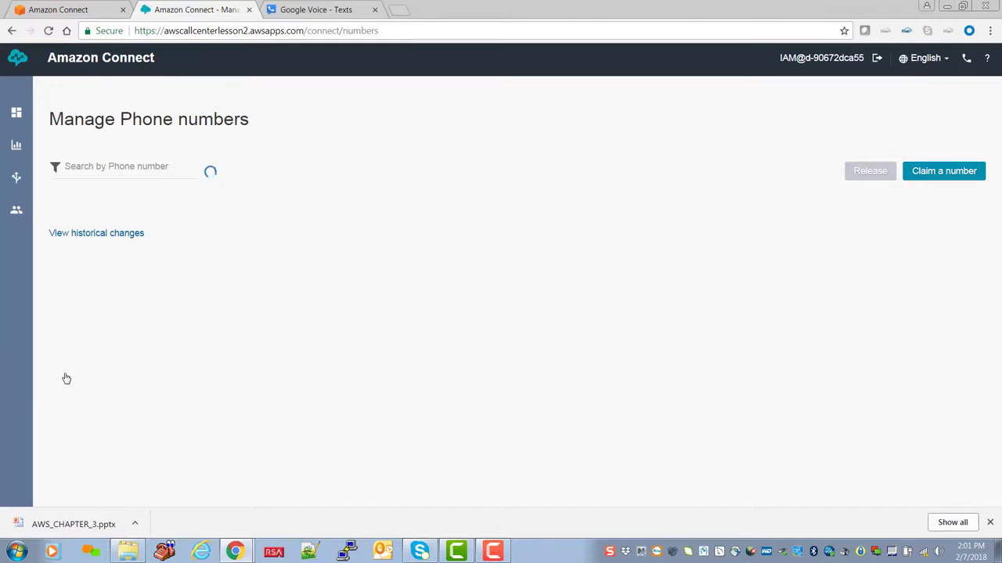
Open Step-1 from the Contact flows list and collapse the left block palette.
{"action": "mouse_move", "coordinate": [16, 177]}
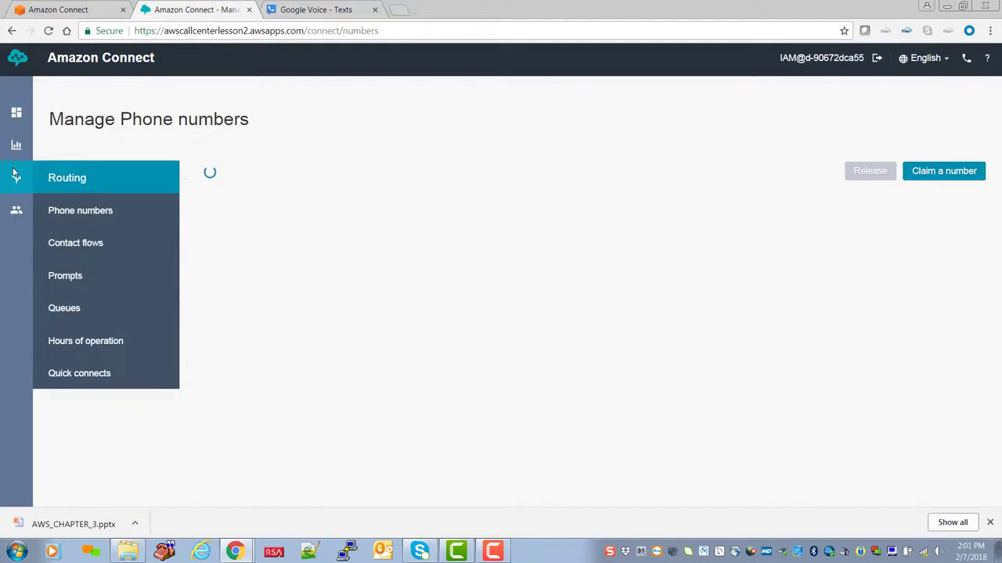
{"action": "left_click", "coordinate": [84, 245]}
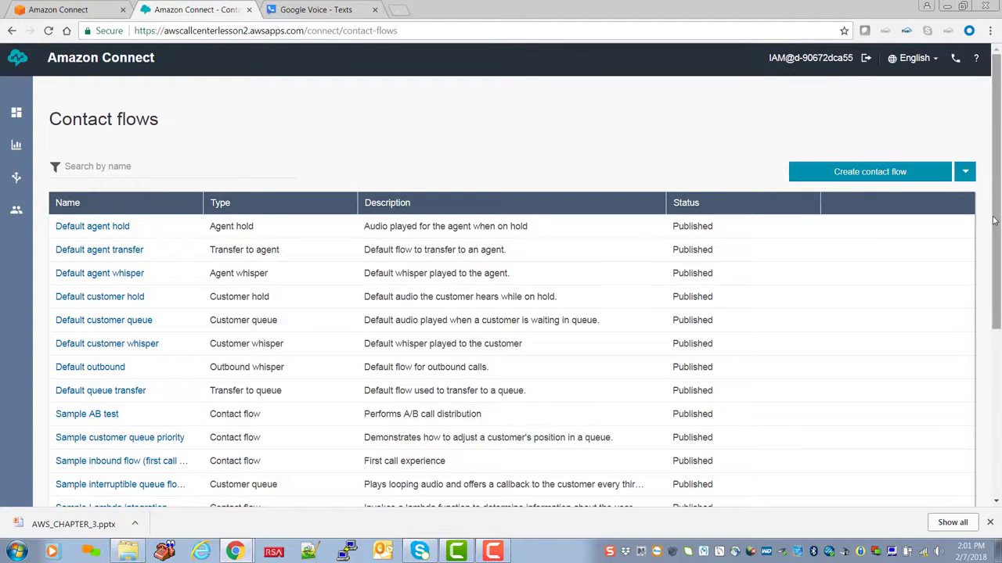
{"action": "left_click_drag", "start_coordinate": [994, 222], "coordinate": [994, 414]}
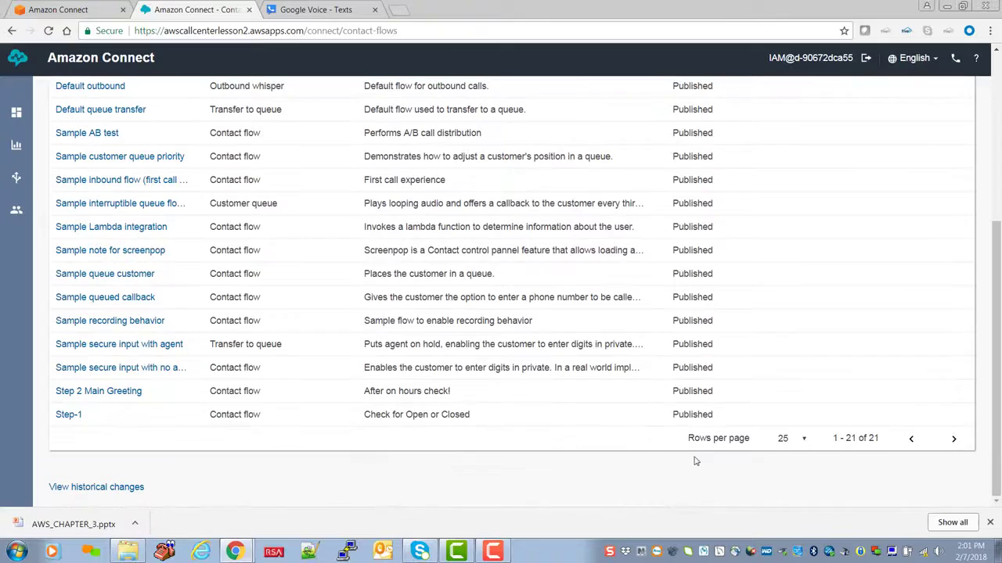
{"action": "left_click", "coordinate": [69, 416]}
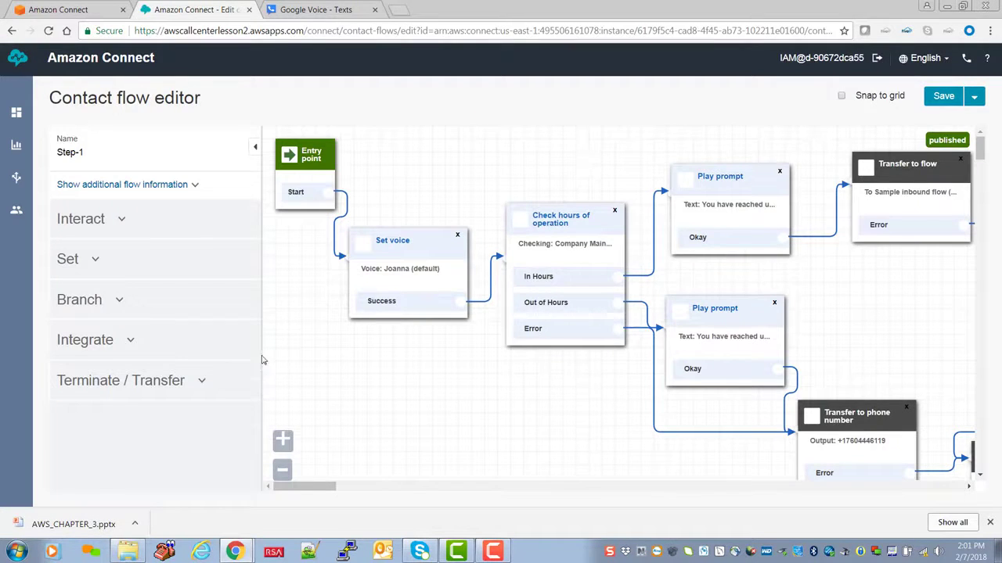
{"action": "left_click", "coordinate": [254, 149]}
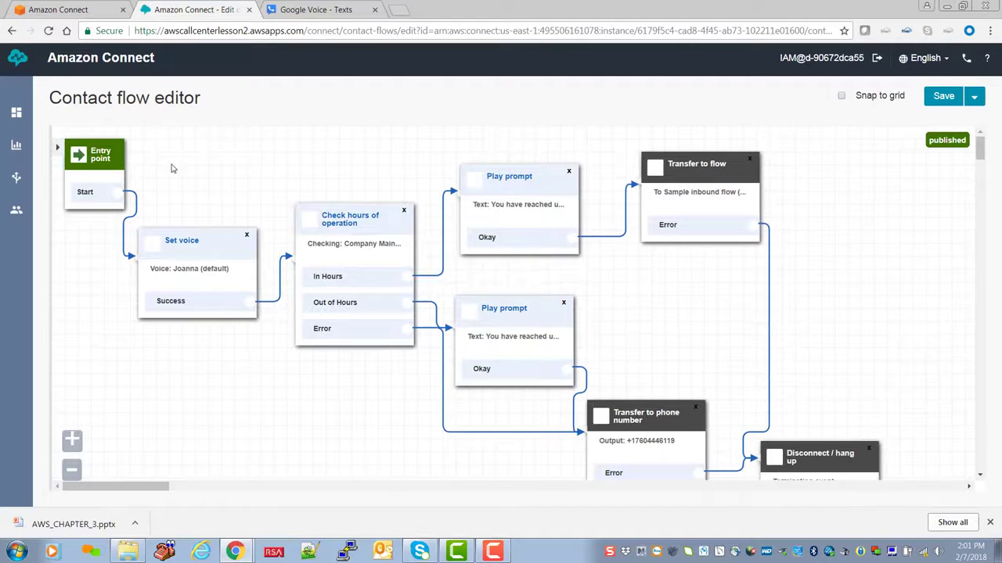
Set Step-1's Transfer to flow block to Step 2 Main Greeting and save the block.
{"action": "left_click", "coordinate": [516, 186]}
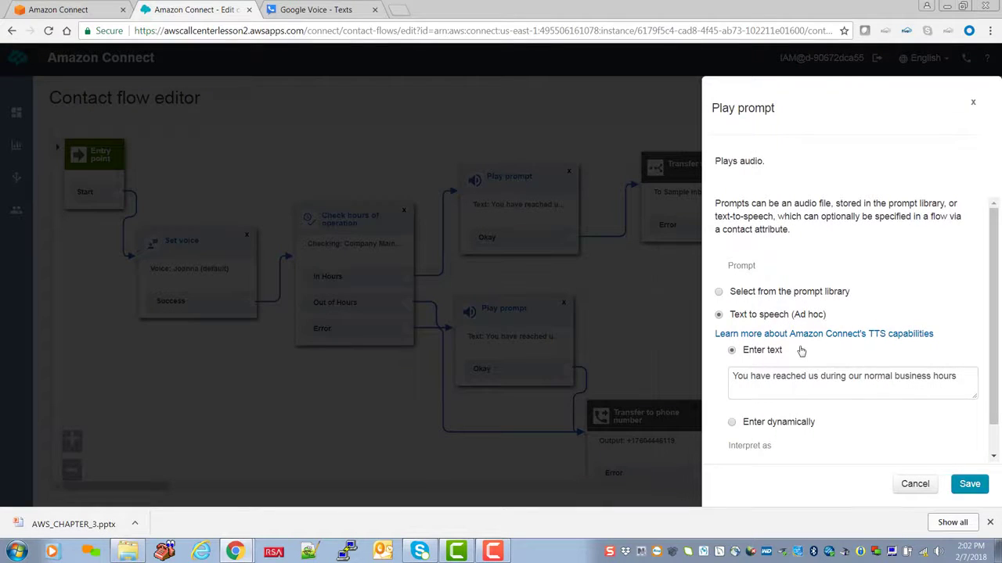
{"action": "left_click", "coordinate": [915, 483]}
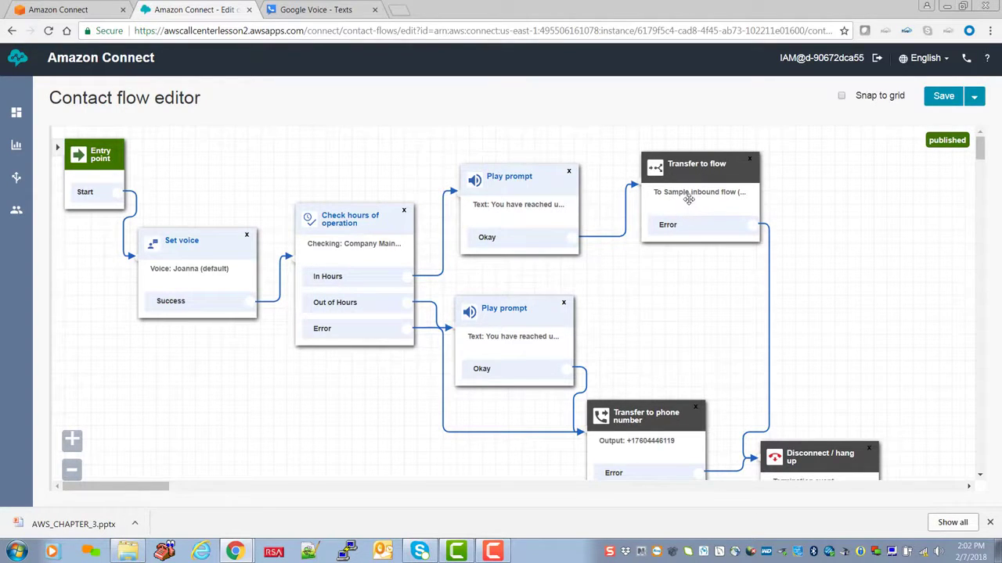
{"action": "left_click", "coordinate": [690, 179]}
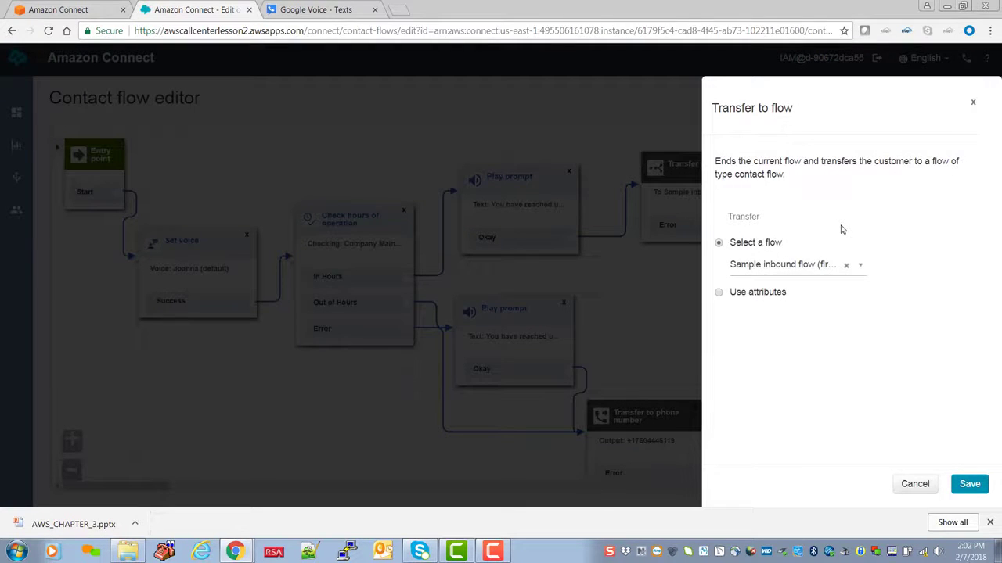
{"action": "left_click", "coordinate": [800, 268]}
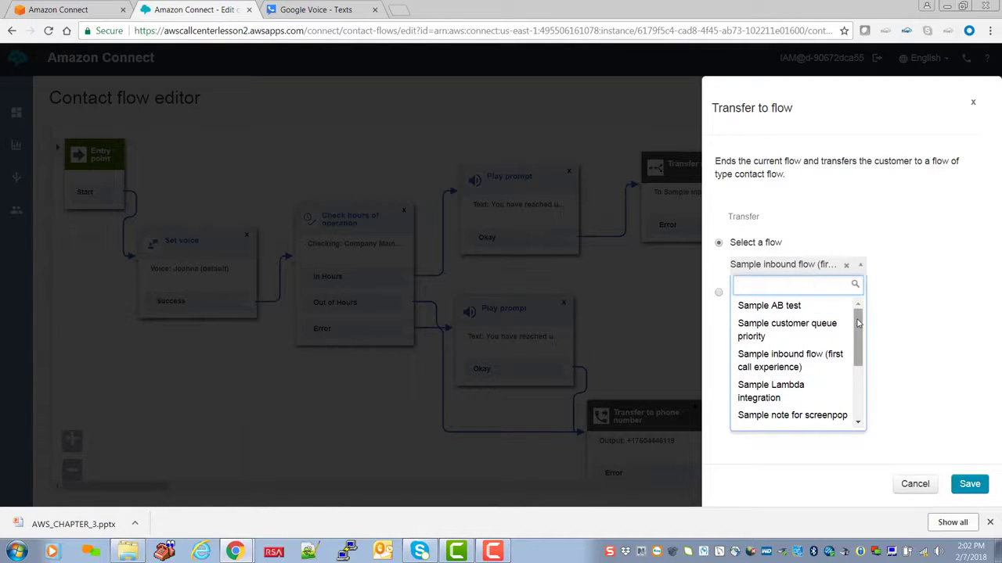
{"action": "left_click_drag", "start_coordinate": [858, 344], "coordinate": [866, 397]}
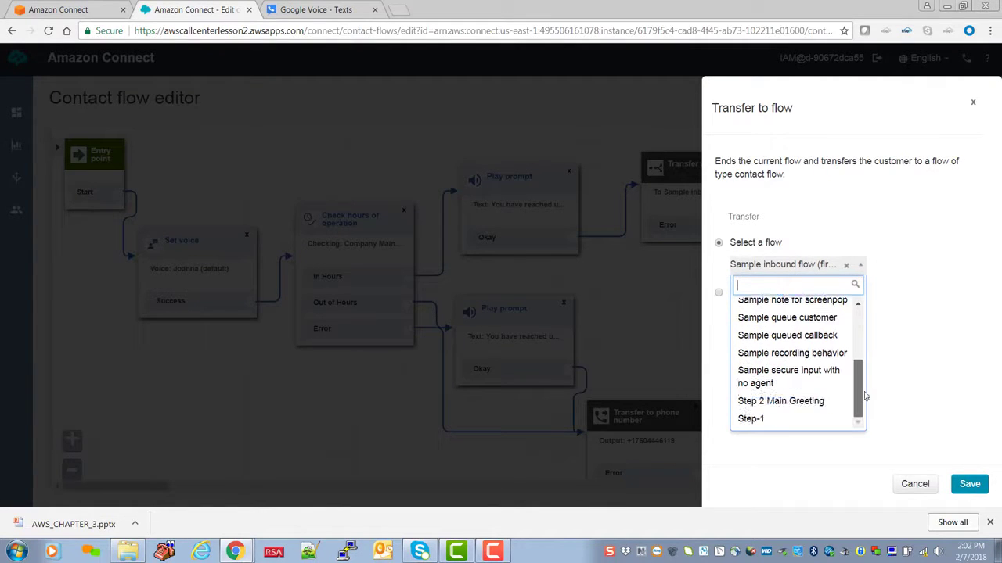
{"action": "left_click", "coordinate": [818, 404]}
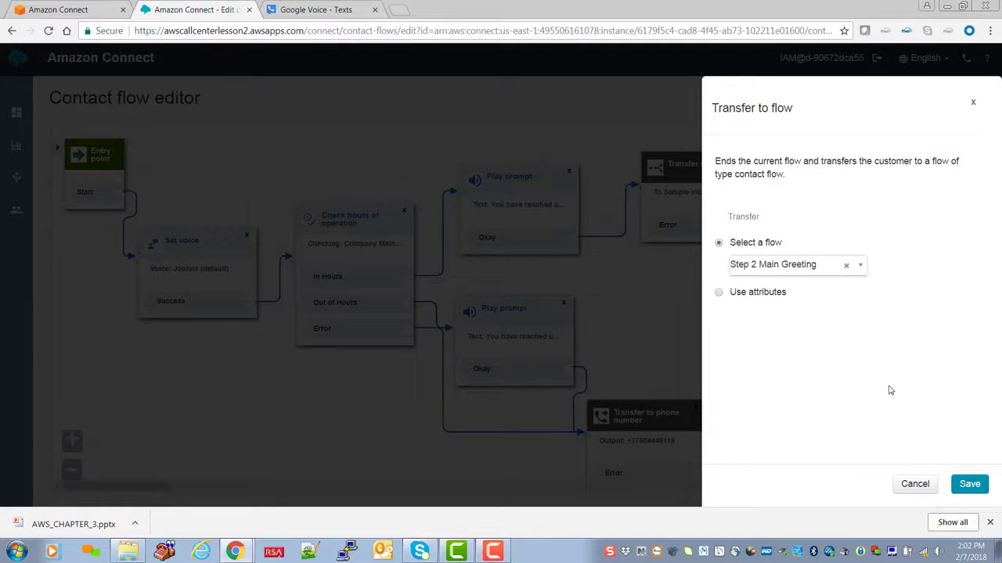
{"action": "left_click", "coordinate": [968, 485]}
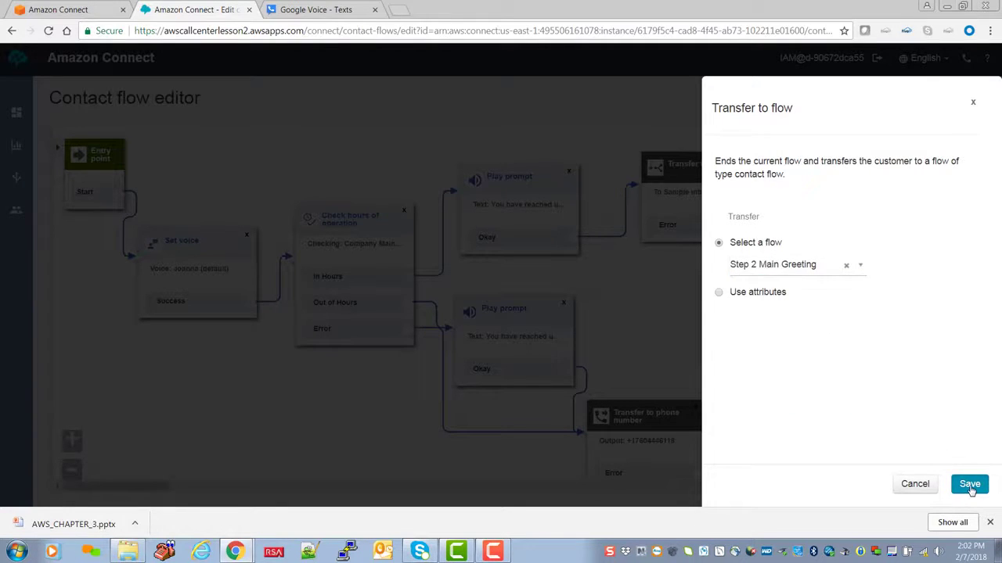
{"action": "scroll", "coordinate": [927, 353], "scroll_direction": "down", "scroll_amount": 1}
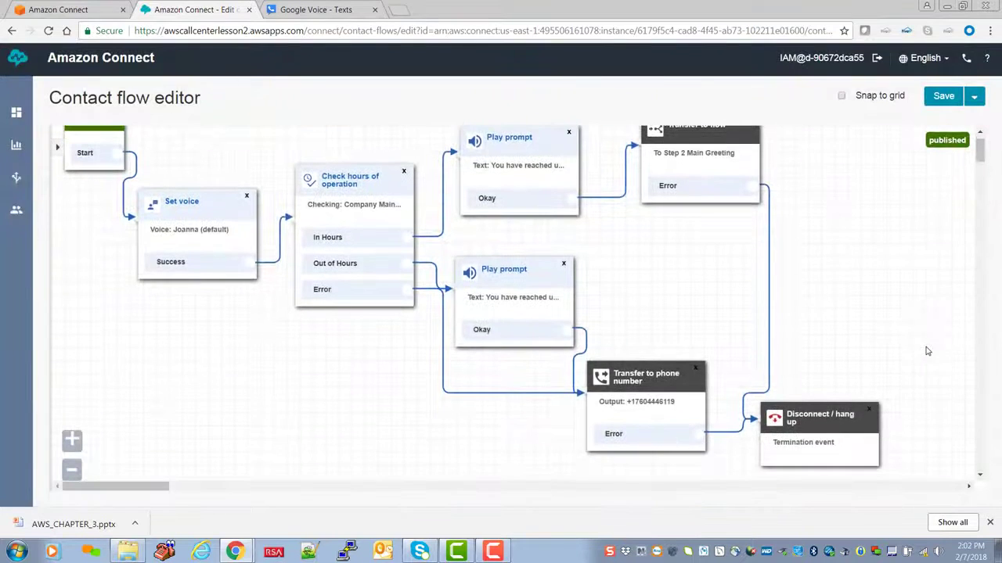
{"action": "left_click_drag", "start_coordinate": [926, 349], "coordinate": [373, 337]}
{"action": "mouse_move", "coordinate": [212, 485]}
{"action": "left_mouse_down"}
{"action": "mouse_move", "coordinate": [256, 487]}
{"action": "mouse_move", "coordinate": [205, 485]}
{"action": "left_mouse_up"}
{"action": "left_click", "coordinate": [56, 487]}
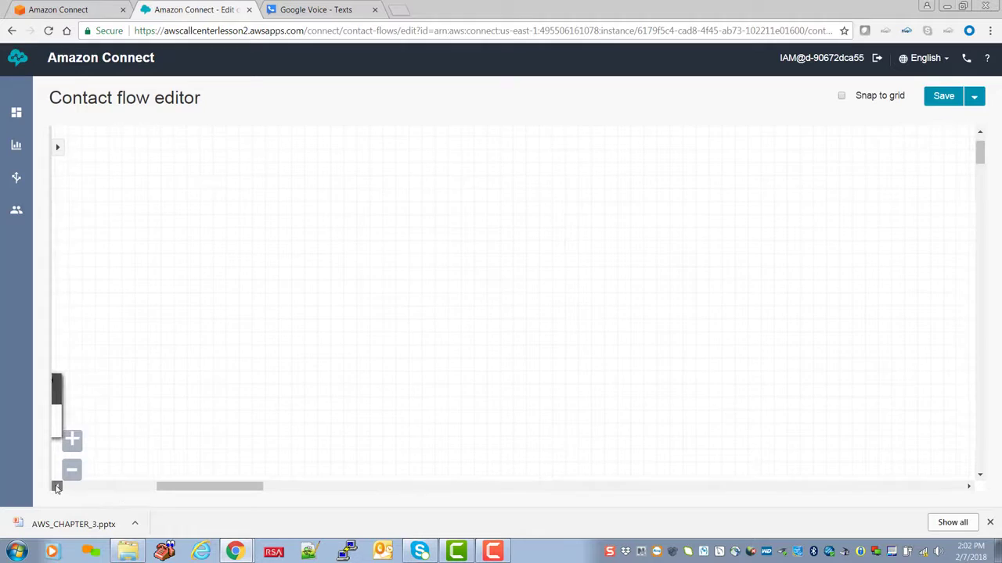
{"action": "left_click", "coordinate": [56, 487]}
{"action": "left_click", "coordinate": [57, 487]}
{"action": "left_click", "coordinate": [169, 487]}
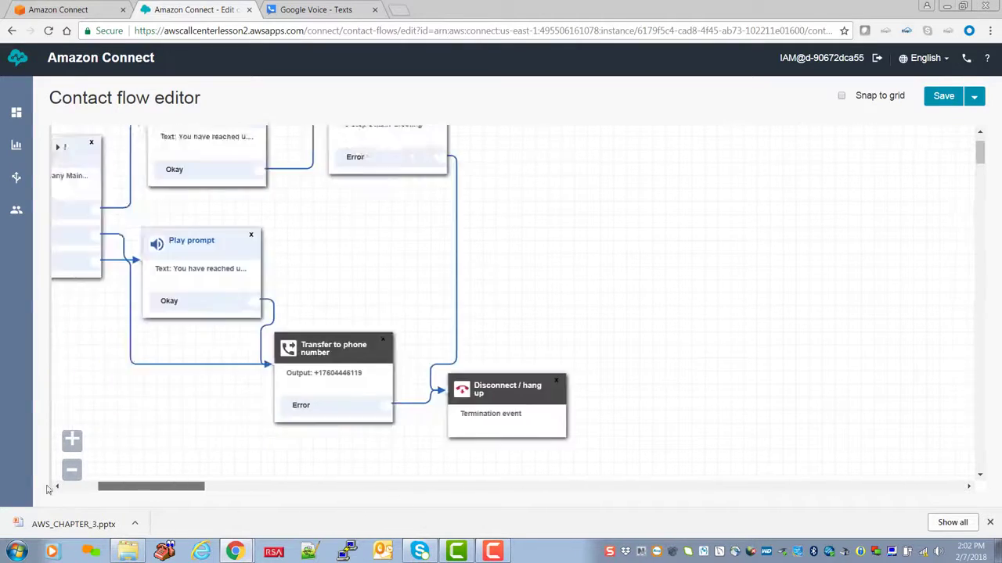
{"action": "left_click_drag", "start_coordinate": [150, 485], "coordinate": [109, 487]}
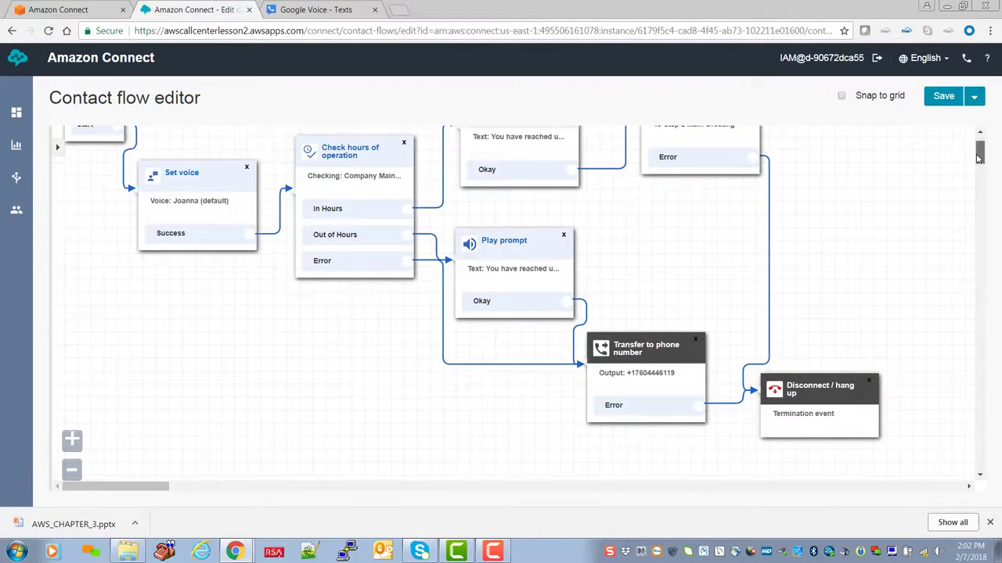
{"action": "left_click_drag", "start_coordinate": [979, 154], "coordinate": [979, 147]}
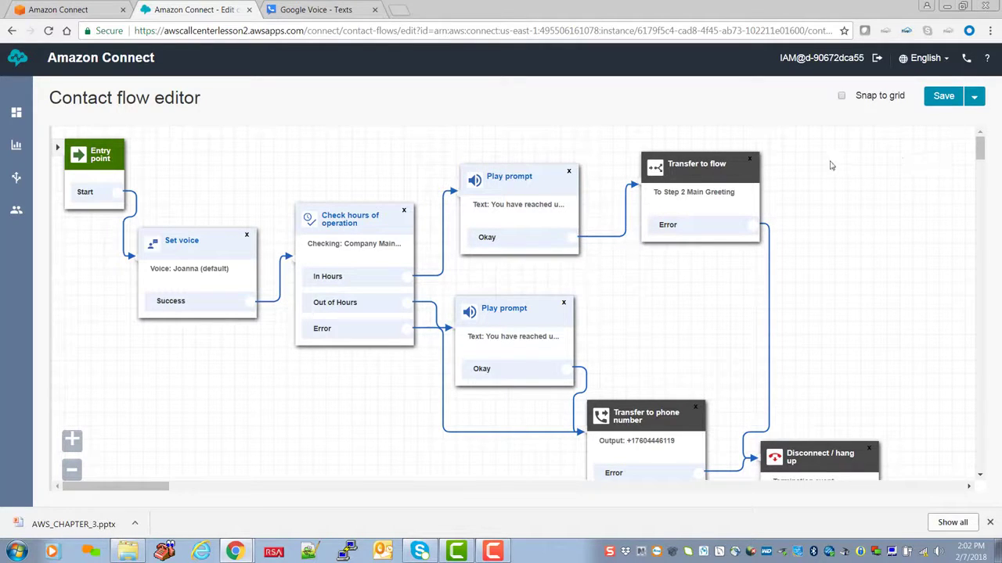
Save & Publish the Step-1 flow, confirming overwrite of the last published version.
{"action": "left_click", "coordinate": [974, 98]}
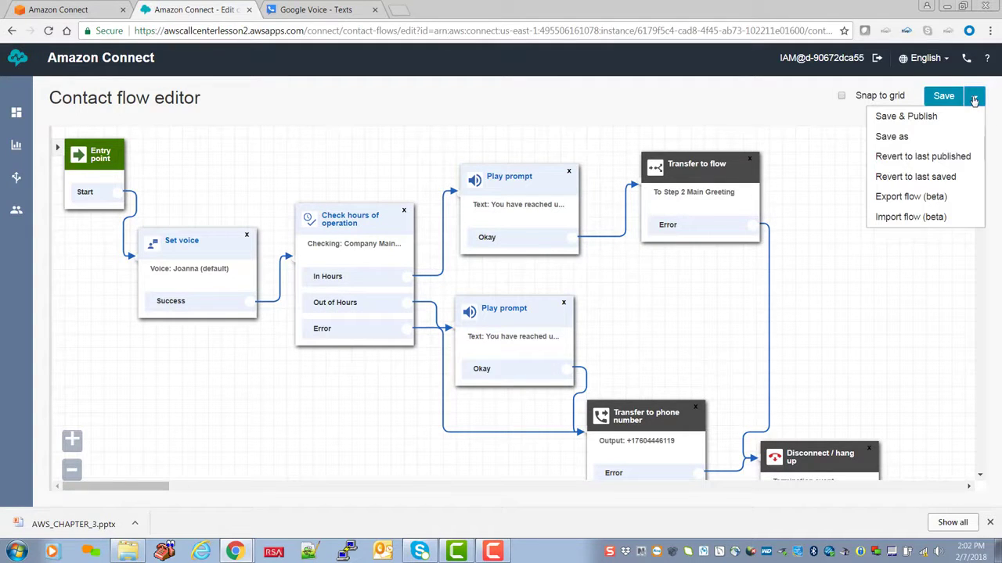
{"action": "left_click", "coordinate": [922, 119]}
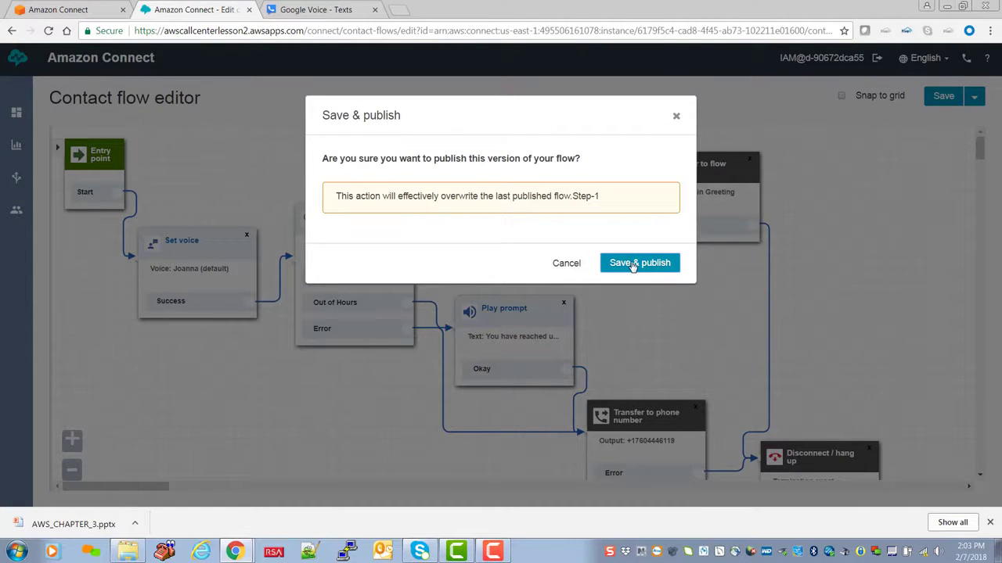
{"action": "left_click", "coordinate": [634, 265]}
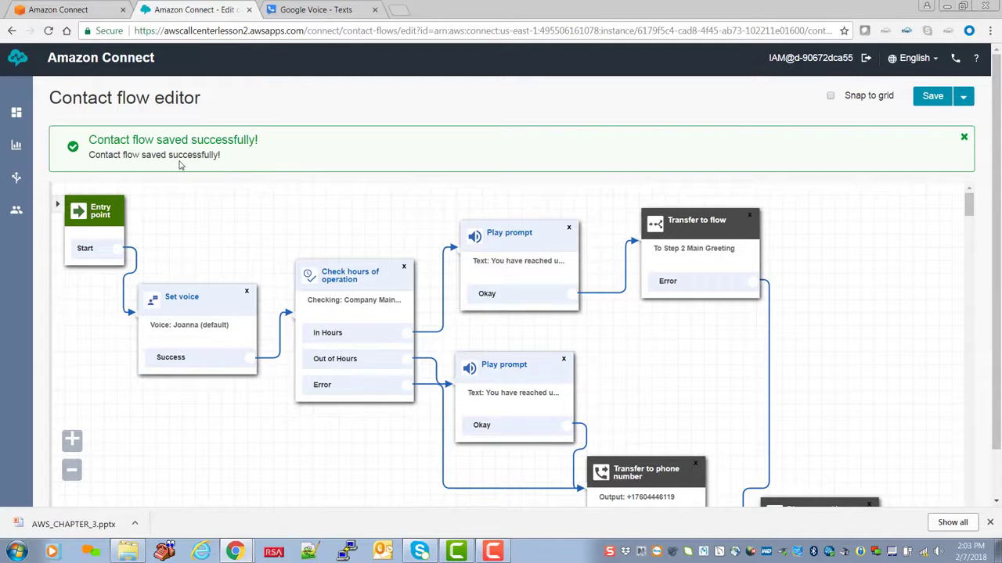
Open Step 2 Main Greeting from the bottom of the Contact flows list.
{"action": "mouse_move", "coordinate": [11, 184]}
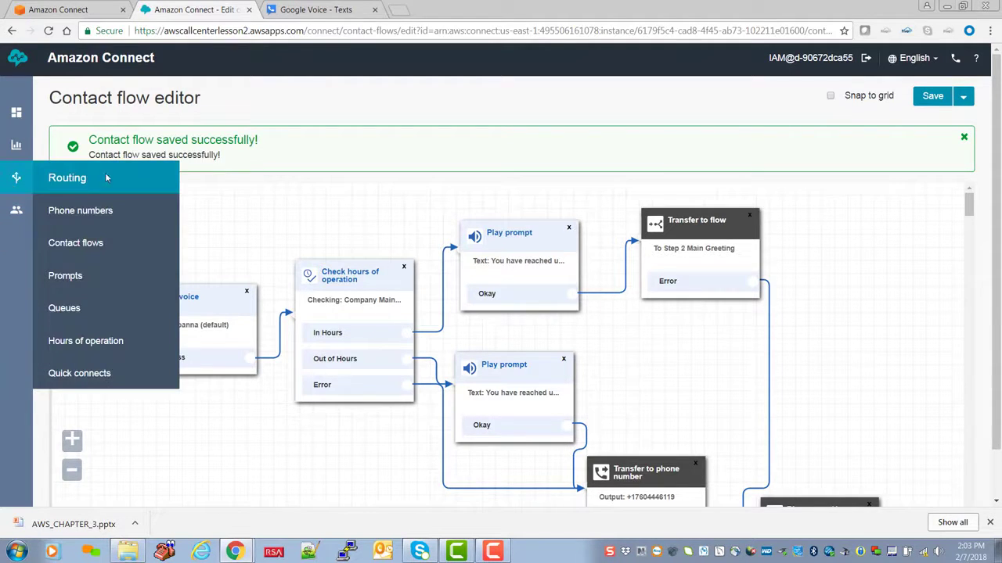
{"action": "left_click", "coordinate": [89, 250]}
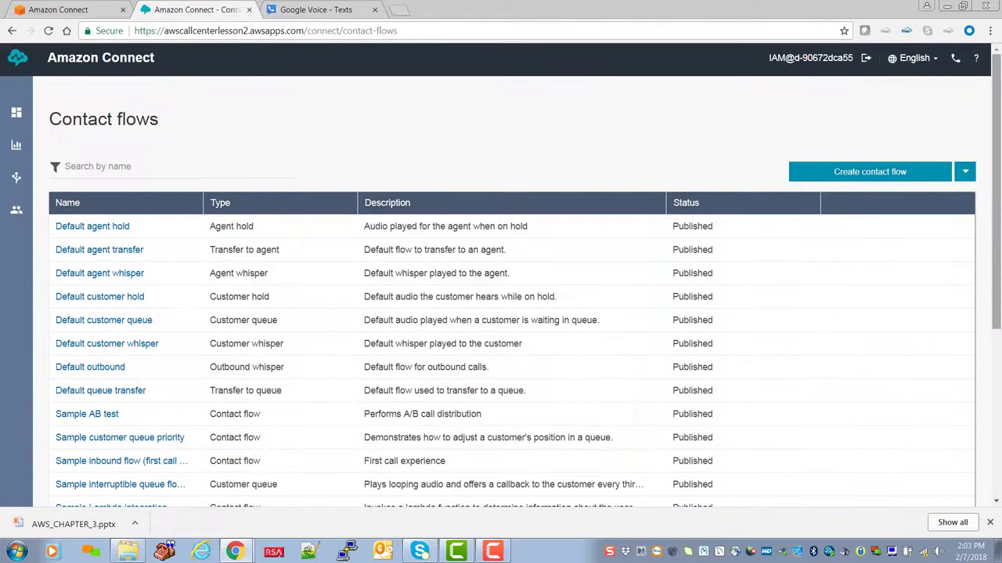
{"action": "left_click_drag", "start_coordinate": [997, 209], "coordinate": [998, 377]}
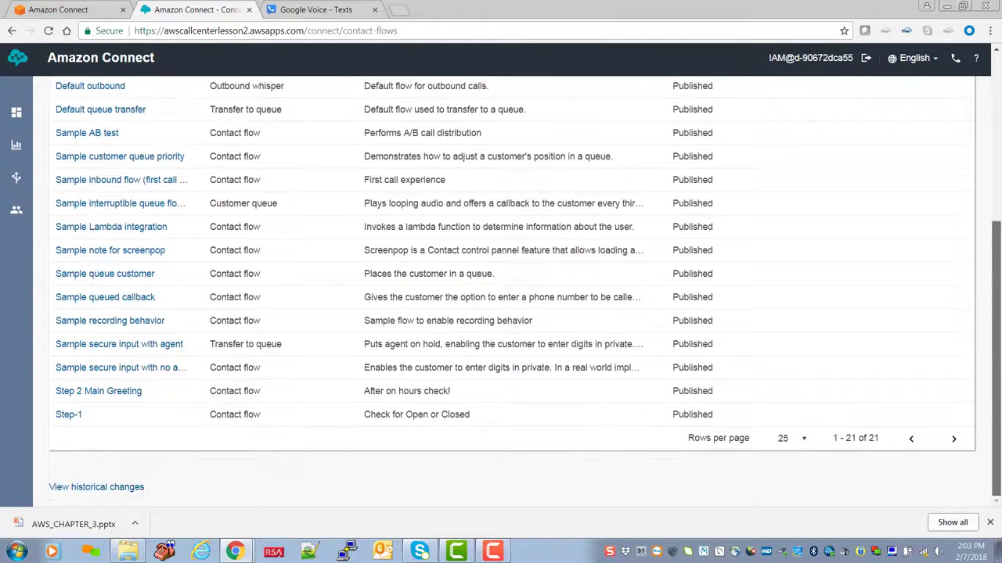
{"action": "left_click", "coordinate": [111, 391]}
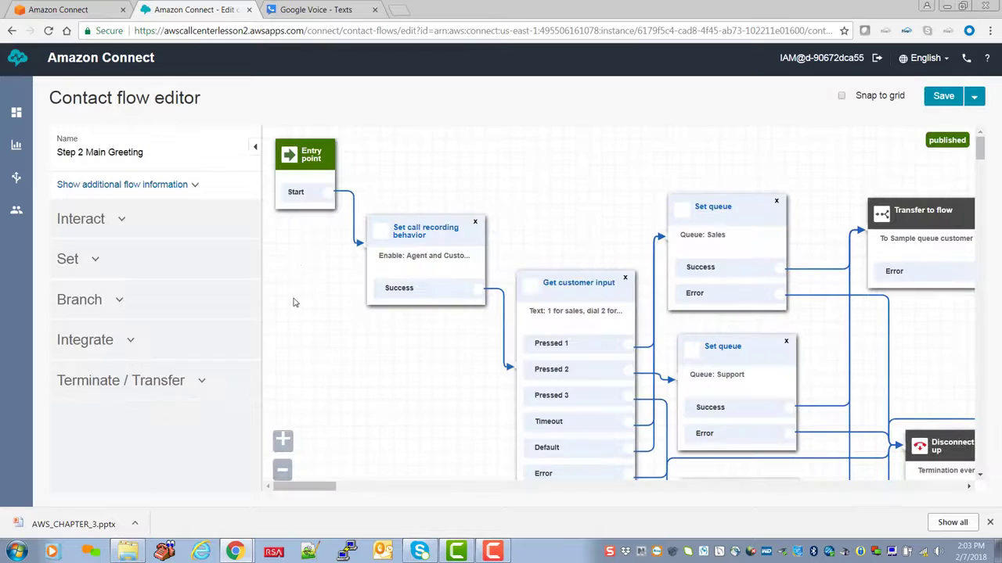
Collapse the block palette and scroll down to the Sales, Support and Ticket Status queue routing.
{"action": "left_click", "coordinate": [255, 147]}
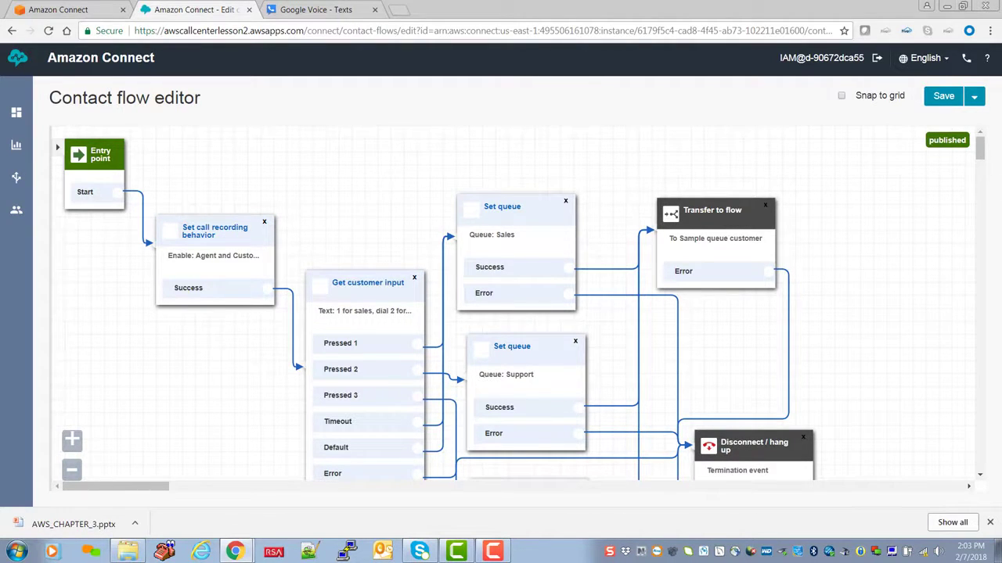
{"action": "scroll", "coordinate": [980, 151], "scroll_direction": "down", "scroll_amount": 1}
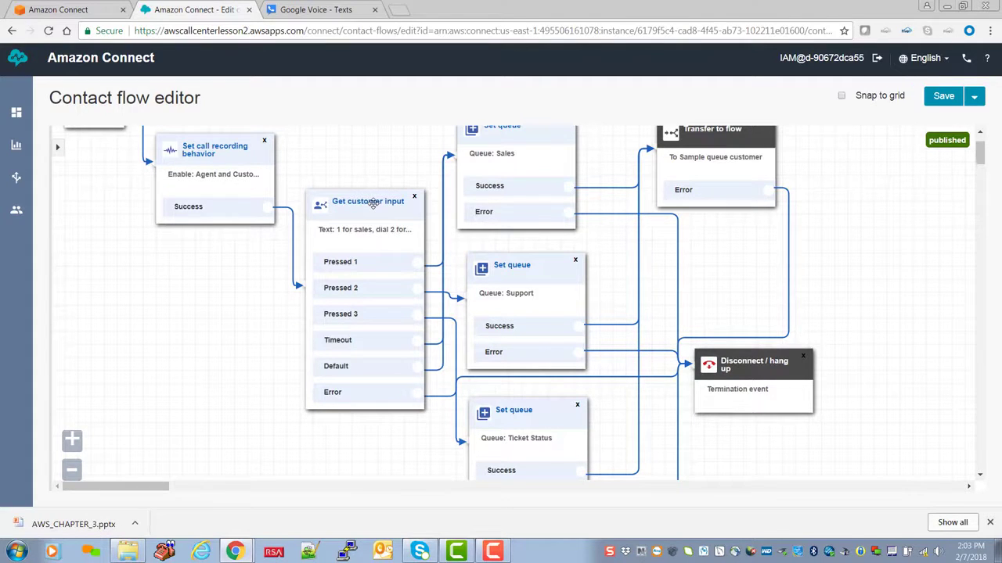
{"action": "left_click", "coordinate": [373, 202]}
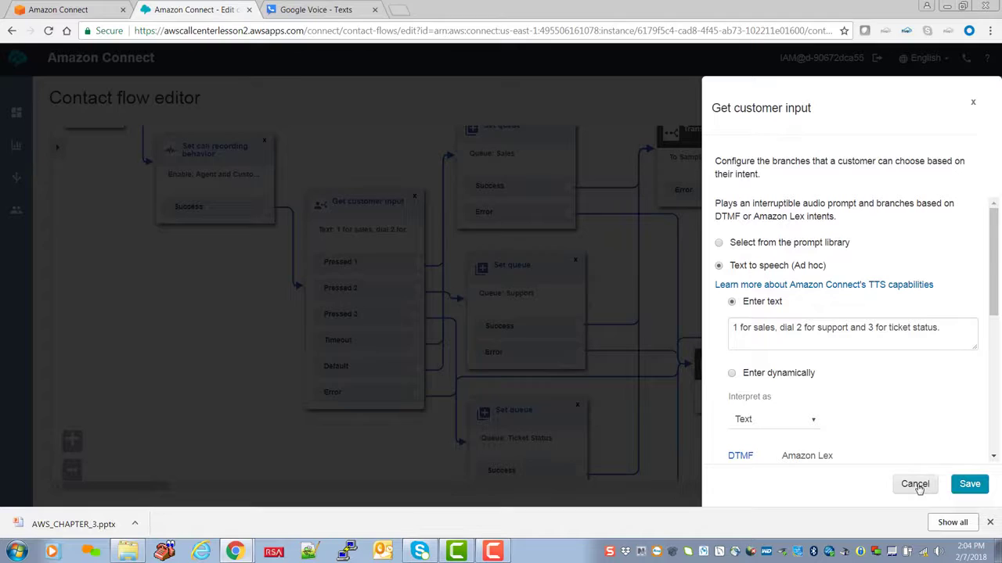
{"action": "left_click", "coordinate": [918, 486]}
{"action": "left_click", "coordinate": [915, 484]}
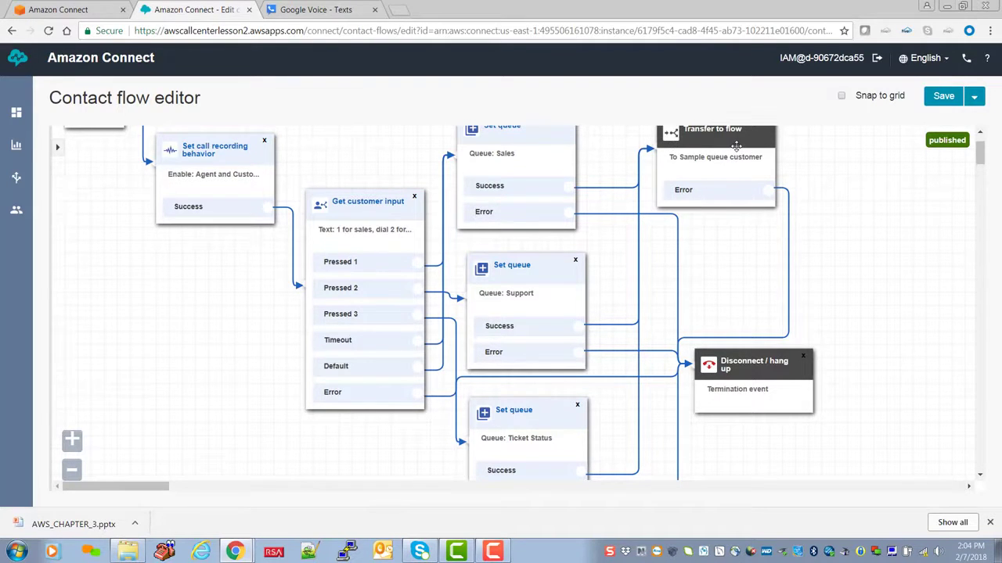
Nudge the Transfer to flow block up and right, then return to the canvas top.
{"action": "left_click_drag", "start_coordinate": [980, 152], "coordinate": [983, 137]}
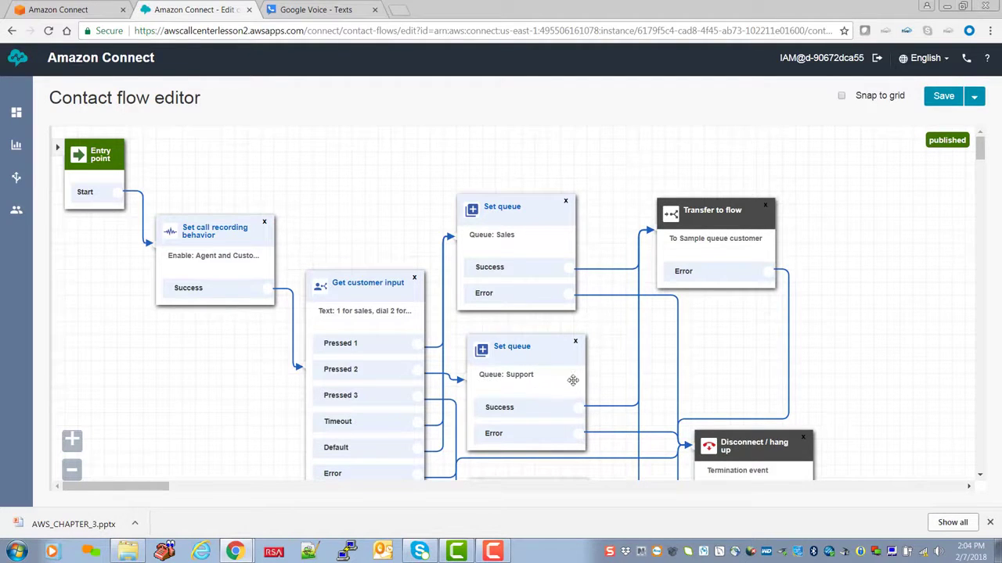
{"action": "mouse_move", "coordinate": [980, 141]}
{"action": "left_mouse_down"}
{"action": "mouse_move", "coordinate": [981, 164]}
{"action": "mouse_move", "coordinate": [981, 144]}
{"action": "left_mouse_up"}
{"action": "left_click_drag", "start_coordinate": [722, 220], "coordinate": [746, 201]}
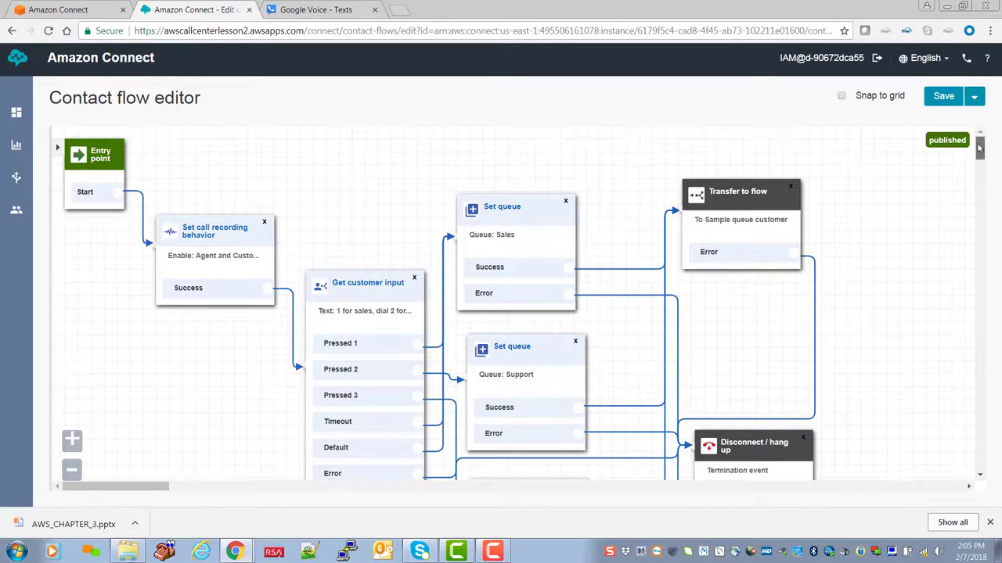
{"action": "left_click_drag", "start_coordinate": [979, 149], "coordinate": [979, 153]}
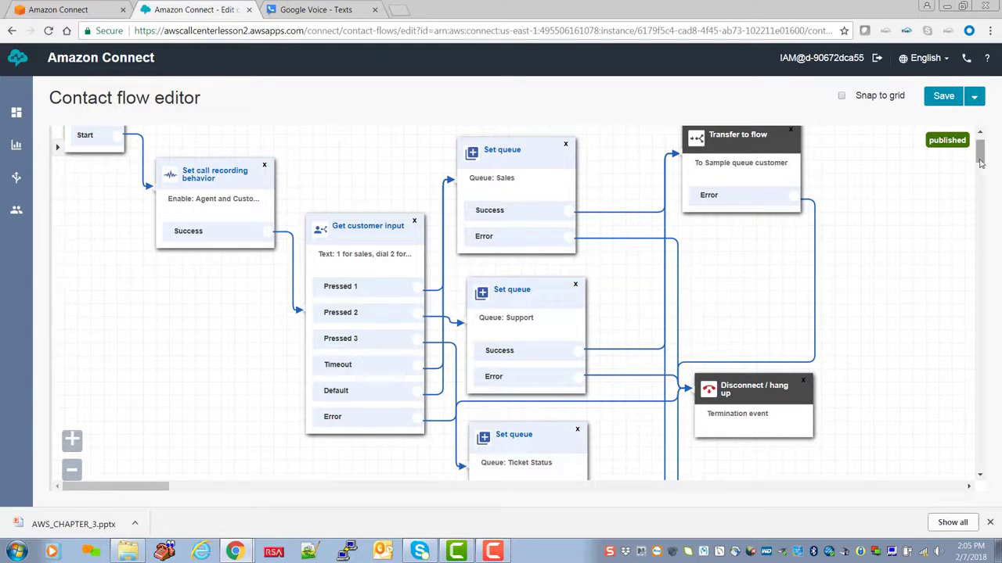
{"action": "scroll", "coordinate": [981, 162], "scroll_direction": "up", "scroll_amount": 2}
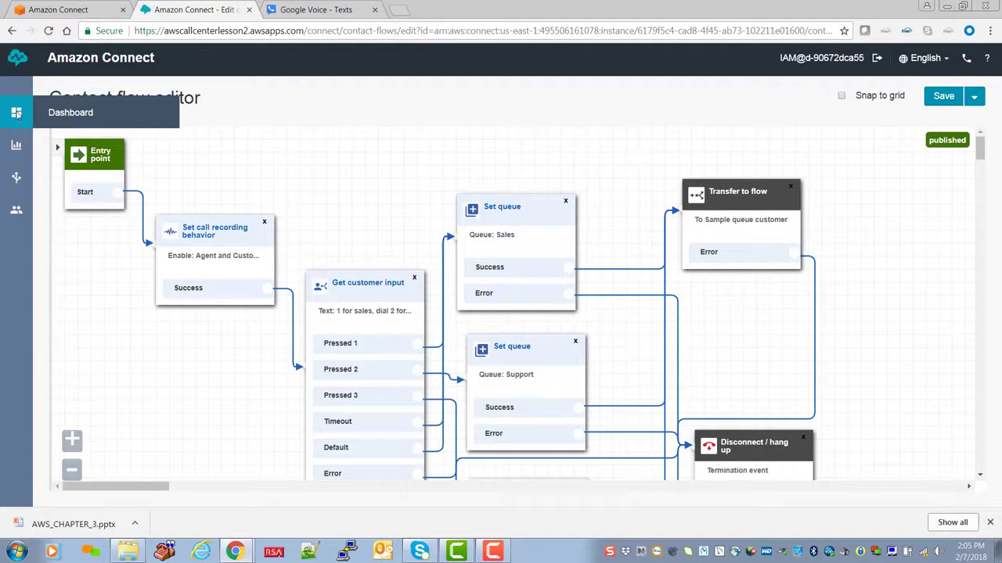
Open the Contact Control Panel from the dashboard, allowing notifications and microphone access.
{"action": "left_click", "coordinate": [68, 115]}
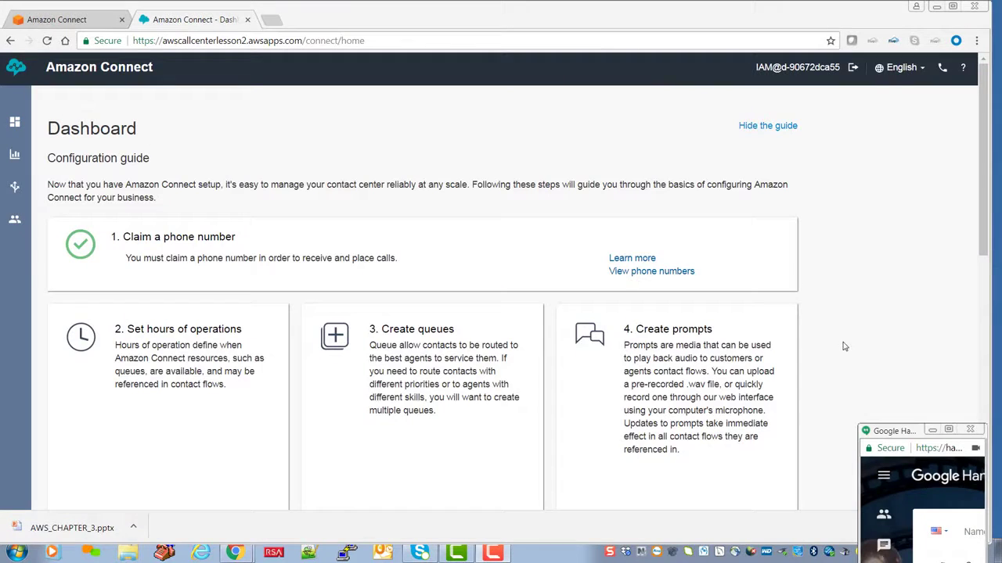
{"action": "left_click", "coordinate": [943, 70]}
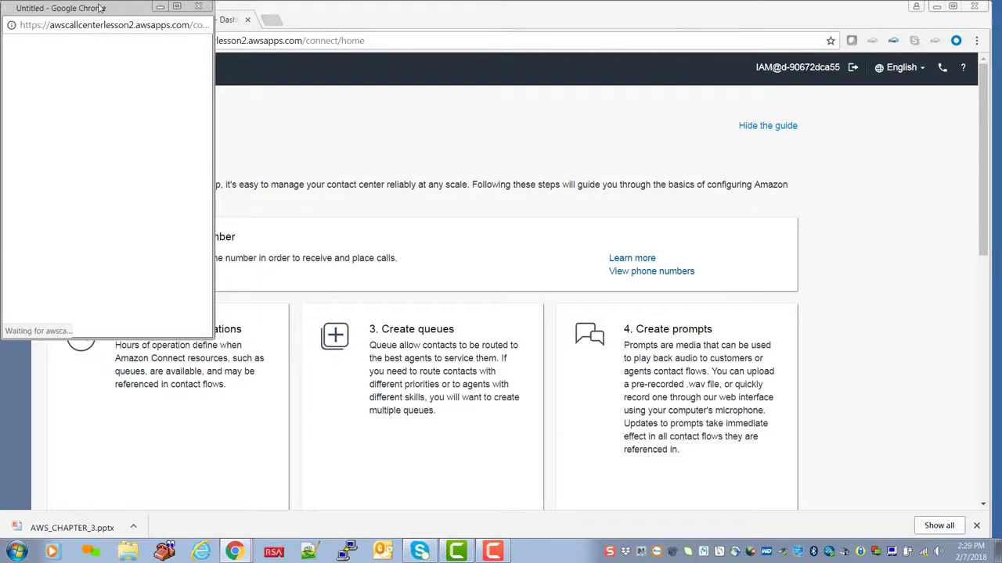
{"action": "left_click_drag", "start_coordinate": [98, 7], "coordinate": [362, 150]}
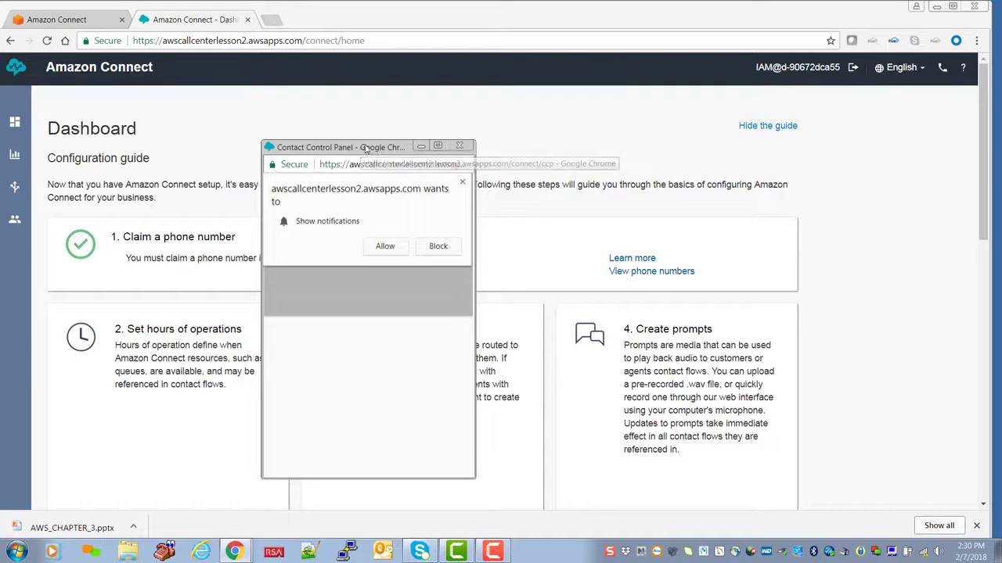
{"action": "left_click", "coordinate": [383, 248]}
{"action": "left_click", "coordinate": [387, 247]}
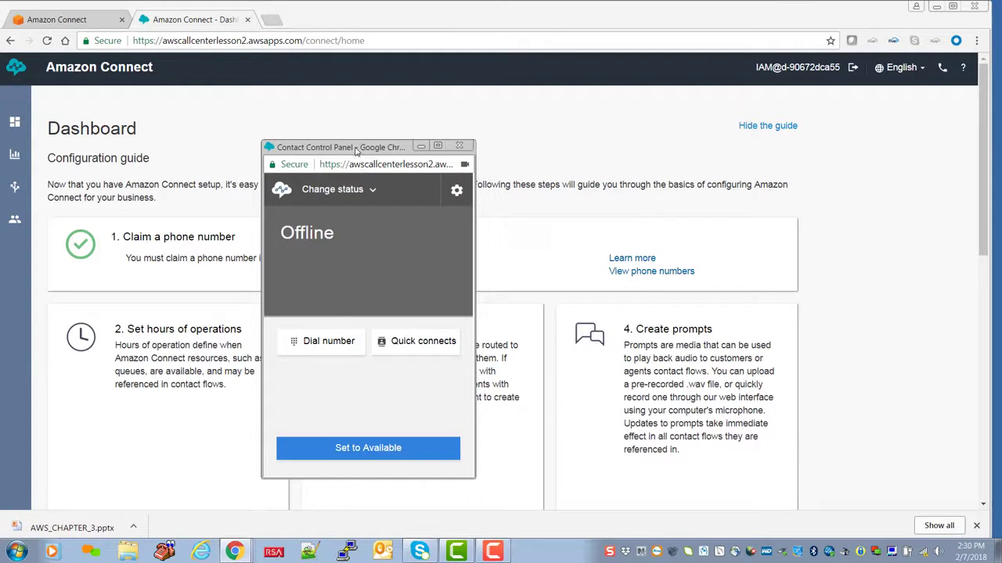
Change the agent status from Offline to Available.
{"action": "left_click_drag", "start_coordinate": [356, 150], "coordinate": [356, 154]}
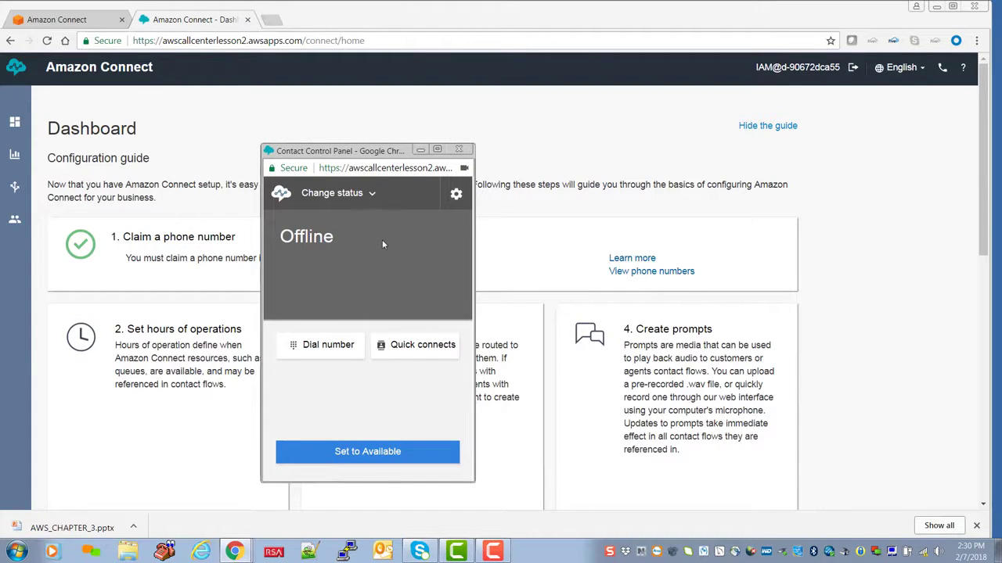
{"action": "left_click", "coordinate": [367, 202]}
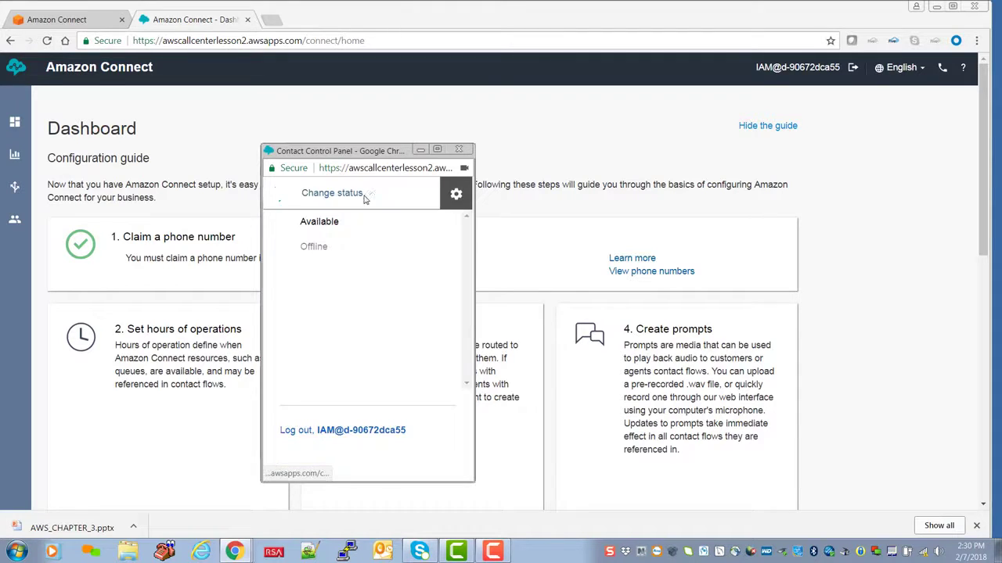
{"action": "left_click", "coordinate": [324, 227]}
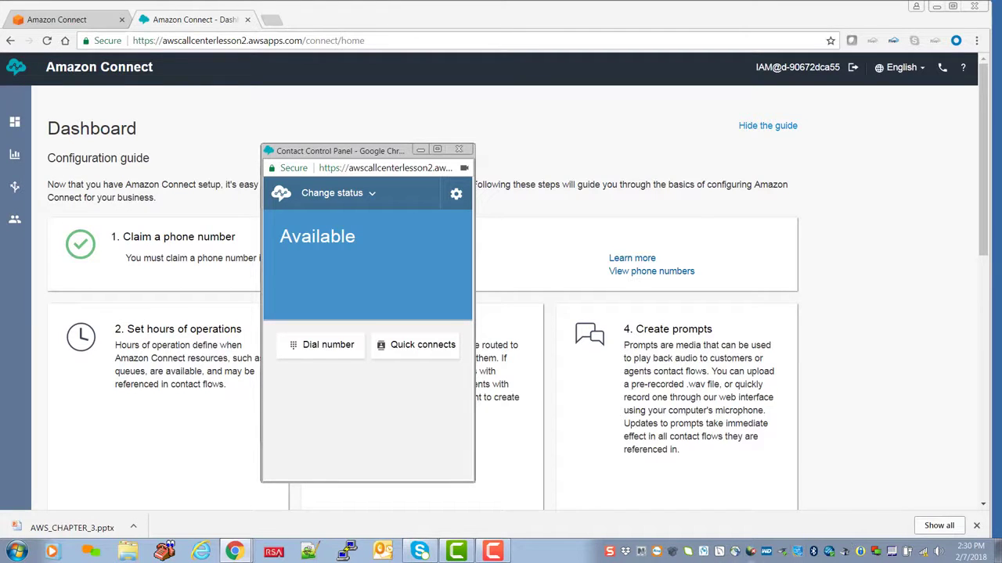
In Hangouts, paste the copied Amazon Connect number and start the call.
{"action": "key", "text": "alt+Tab"}
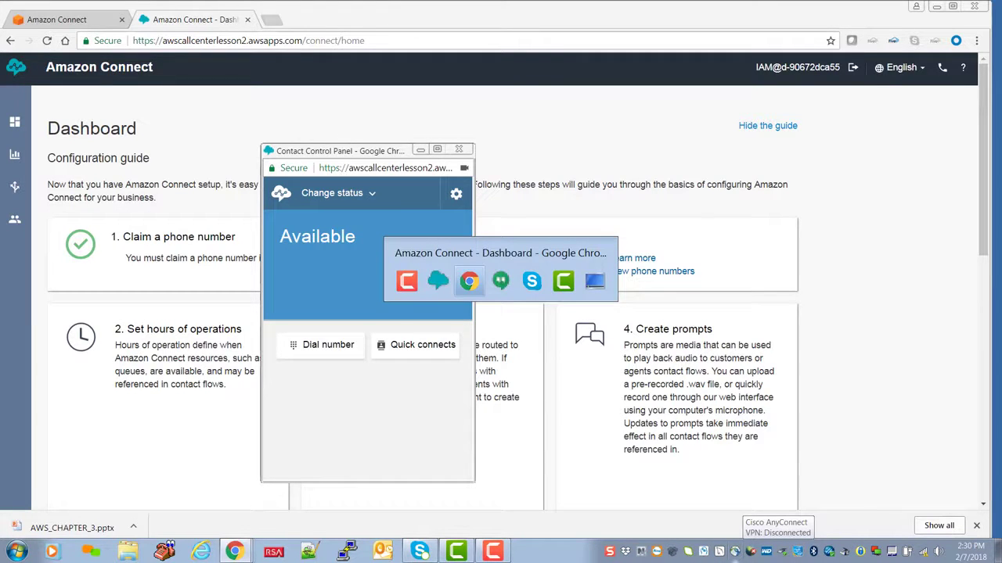
{"action": "key", "text": "alt+Tab"}
{"action": "key", "text": "alt+Tab"}
{"action": "key", "text": "alt+Tab"}
{"action": "key", "text": "alt+Tab"}
{"action": "key", "text": "alt+Tab"}
{"action": "key", "text": "alt+Tab"}
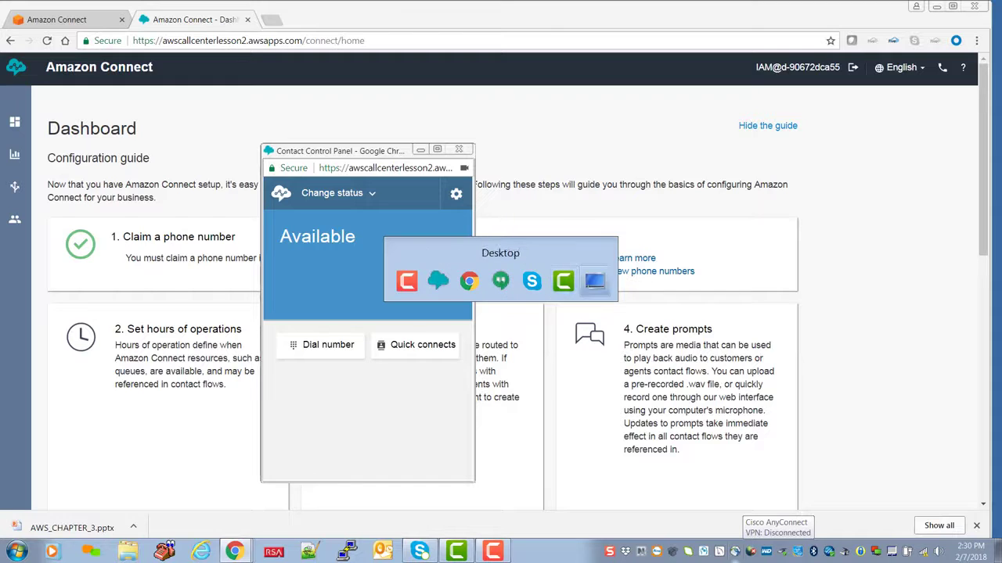
{"action": "key", "text": "alt+Tab"}
{"action": "key", "text": "alt+Tab"}
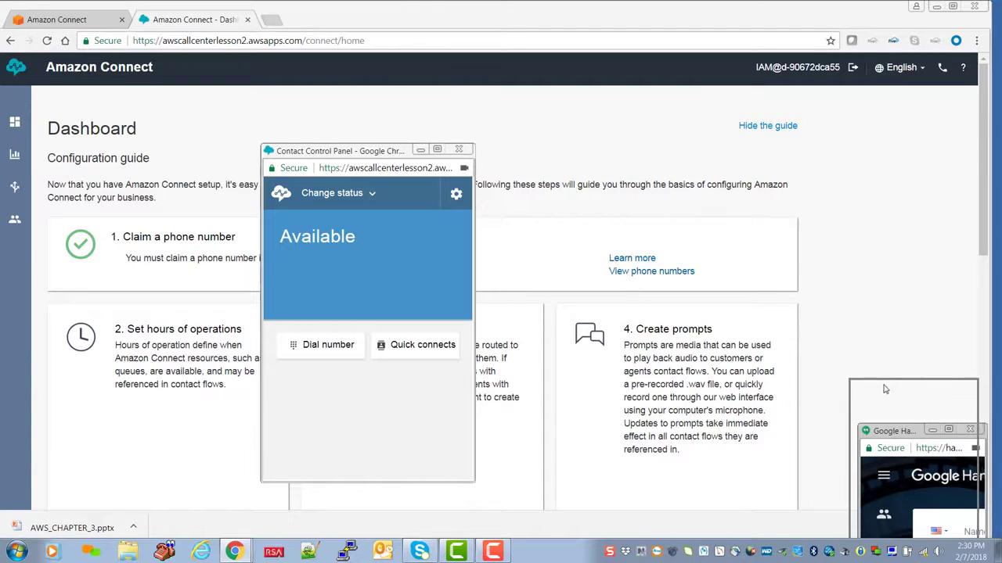
{"action": "left_click_drag", "start_coordinate": [893, 423], "coordinate": [884, 378]}
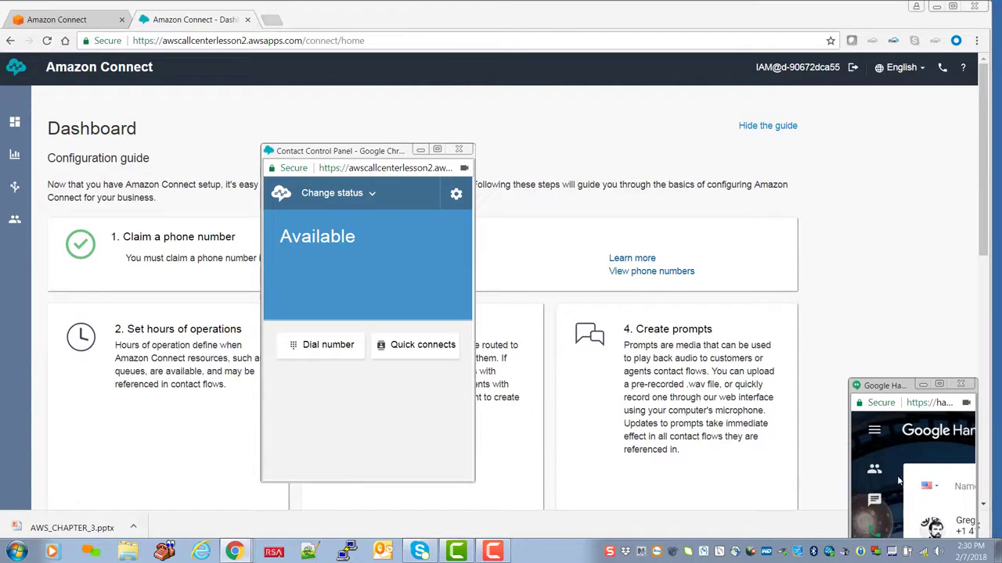
{"action": "right_click", "coordinate": [949, 486]}
{"action": "left_click", "coordinate": [882, 384]}
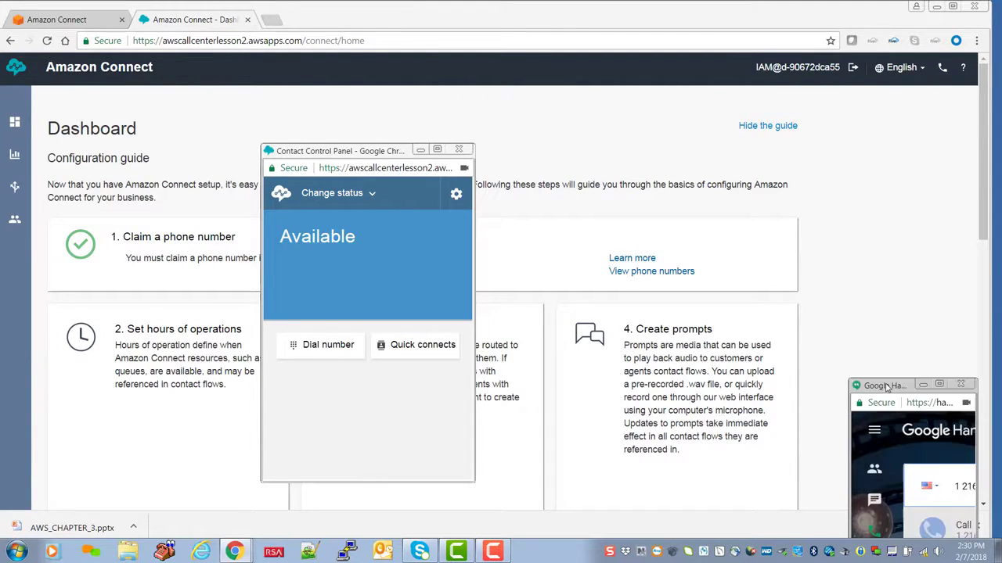
{"action": "left_click_drag", "start_coordinate": [886, 390], "coordinate": [856, 261]}
{"action": "key", "text": "Return"}
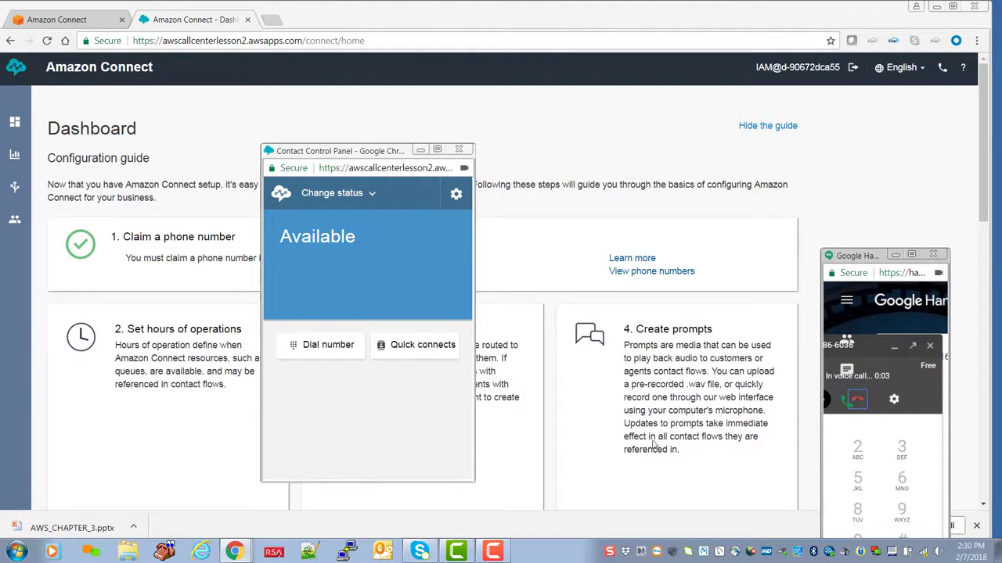
Press 2 on the dial pad to choose the call menu's option 2.
{"action": "left_click", "coordinate": [857, 453]}
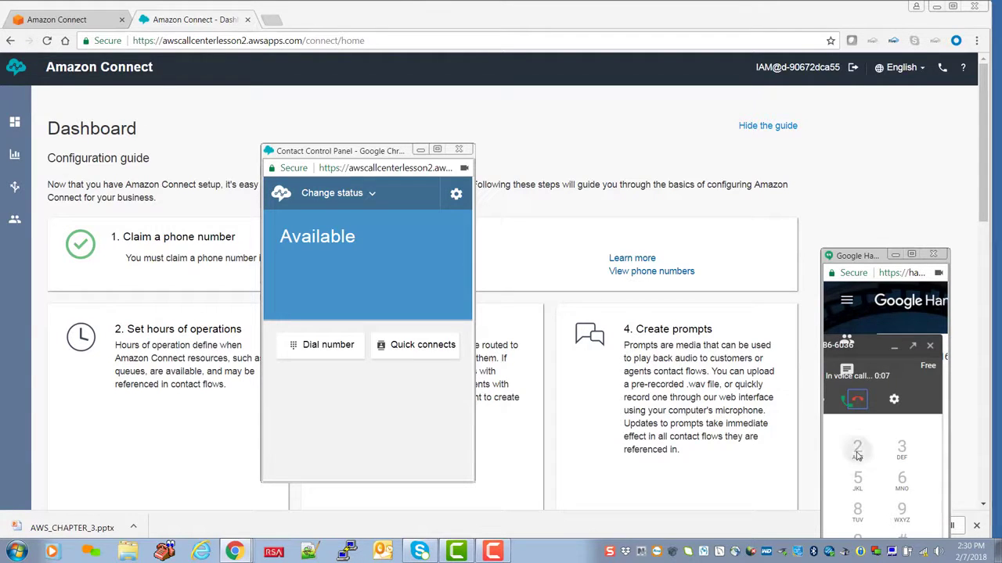
{"action": "right_click", "coordinate": [857, 455]}
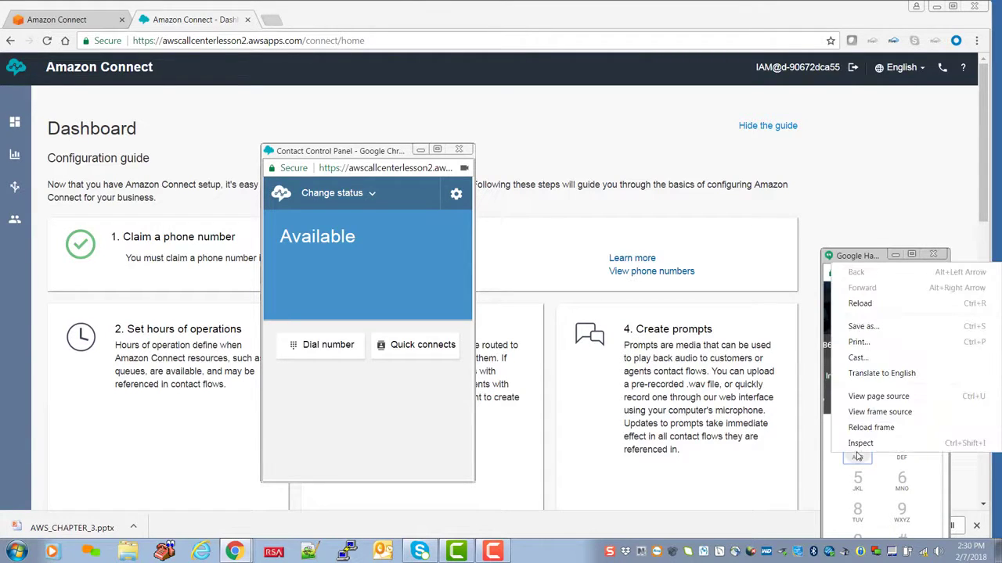
{"action": "left_click", "coordinate": [857, 456]}
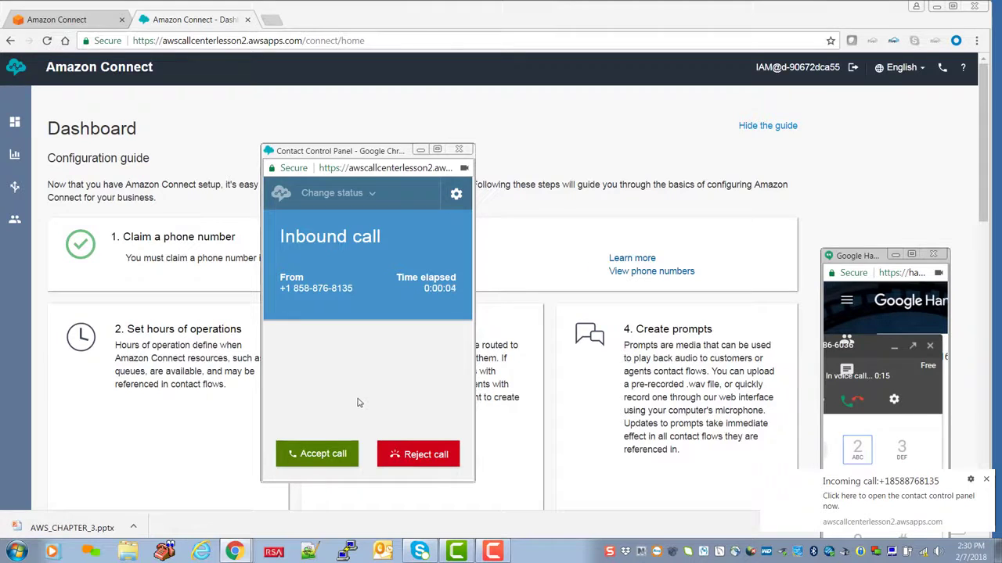
Accept the inbound Hangouts test call in the Contact Control Panel, then hang it up.
{"action": "left_click", "coordinate": [327, 455]}
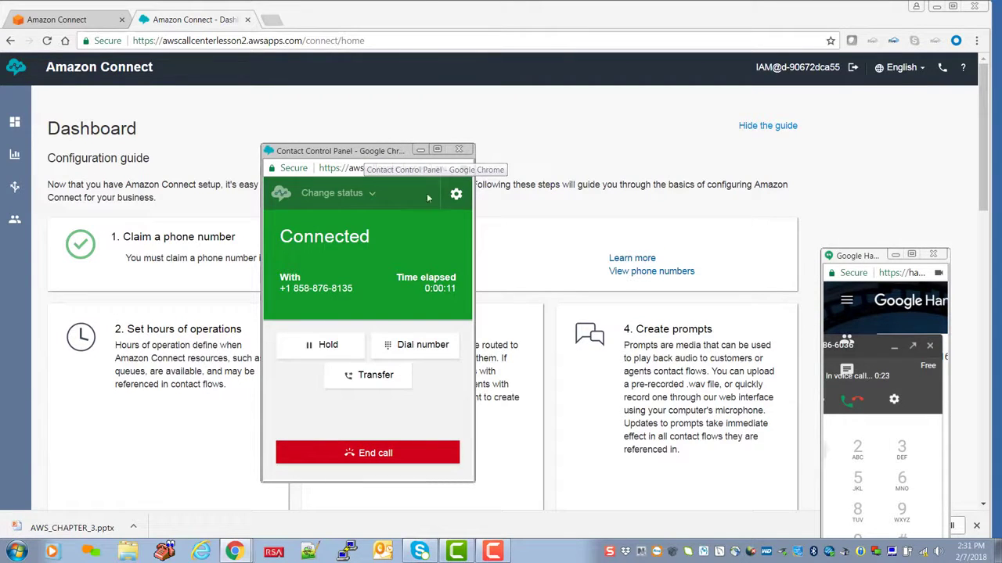
{"action": "left_click", "coordinate": [401, 459]}
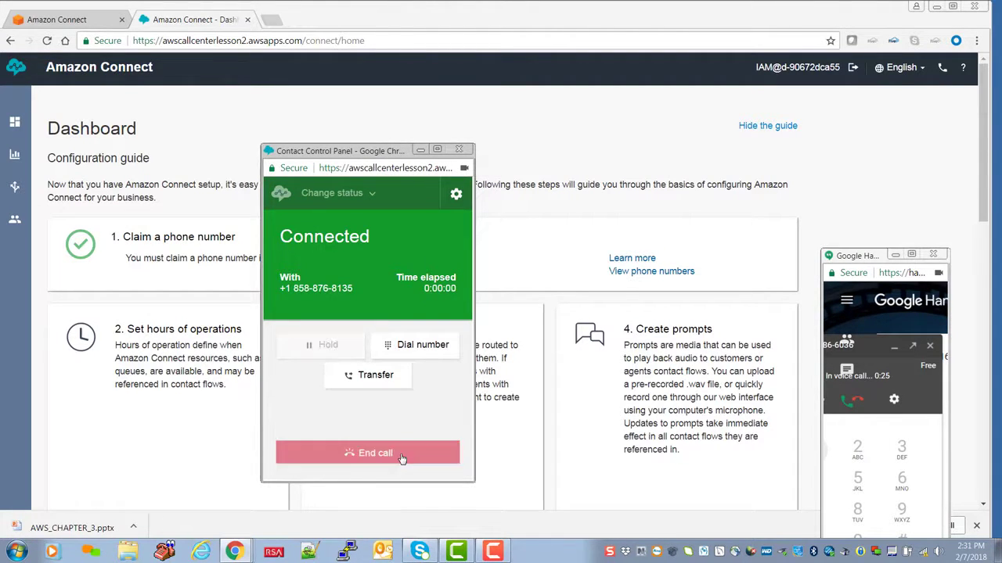